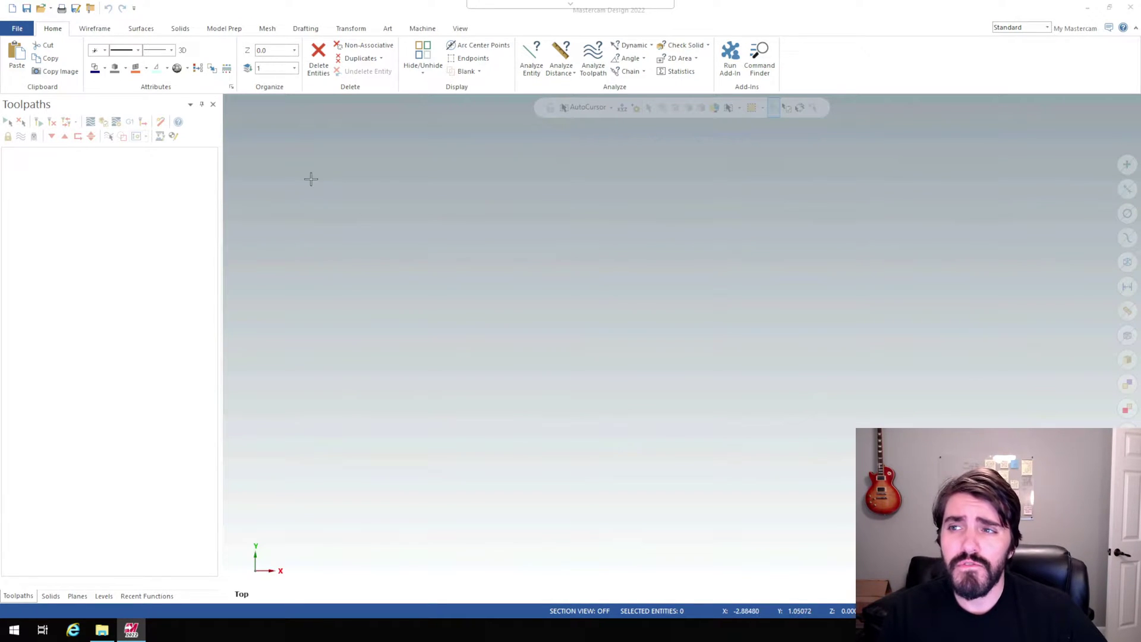
- Review the system configuration, leaving analyze units at Inches, and accept it
left_click(16, 29)
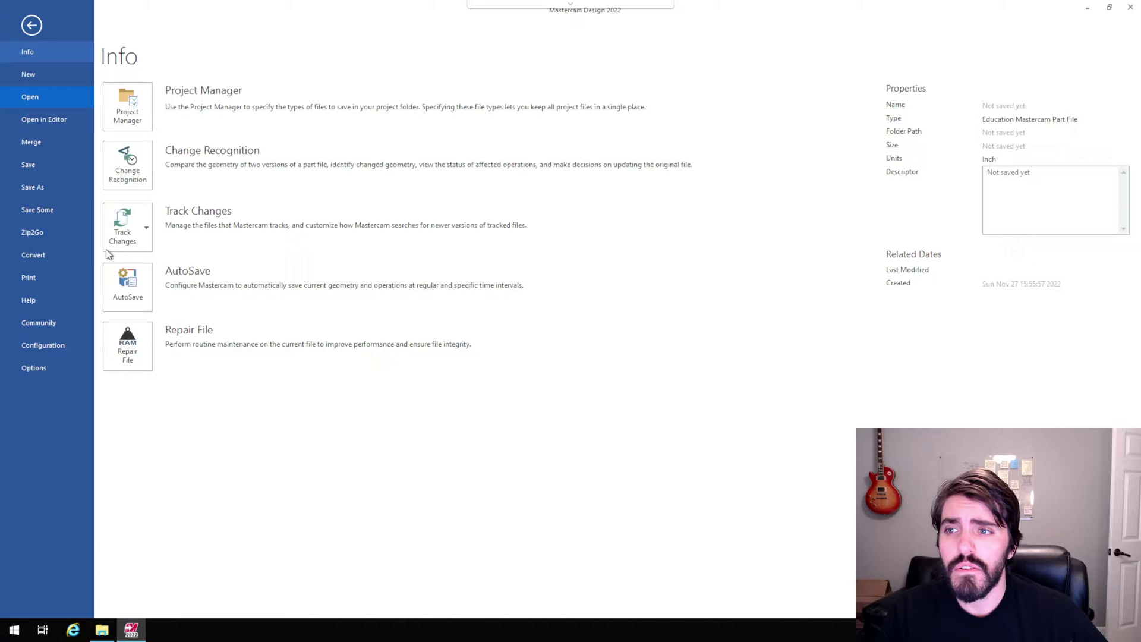
left_click(43, 349)
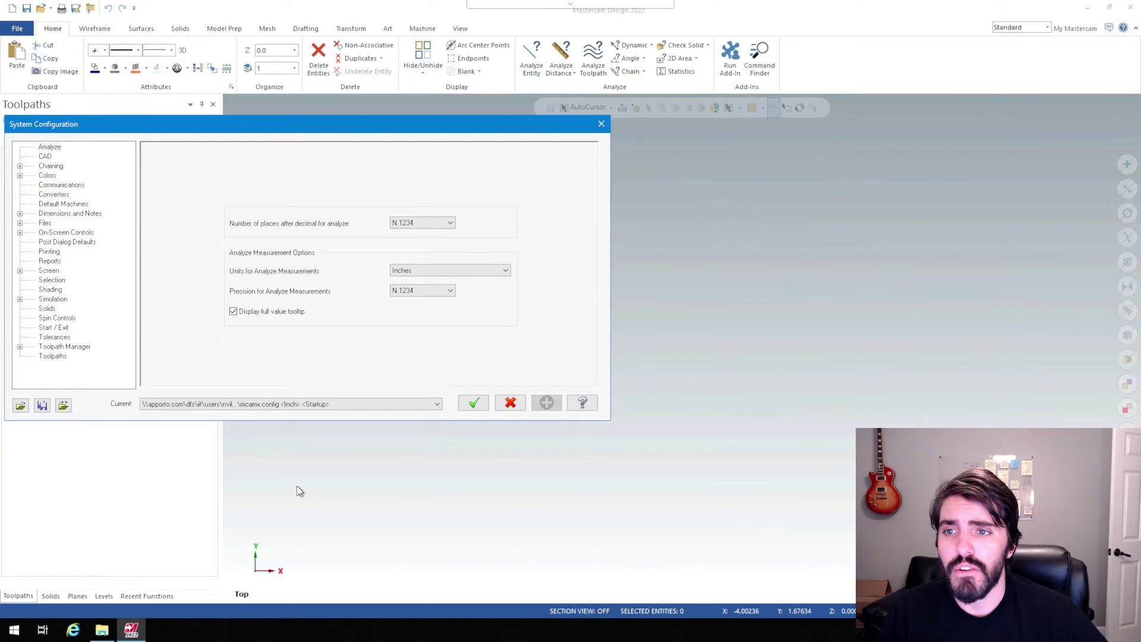
left_click_drag(259, 134, 481, 159)
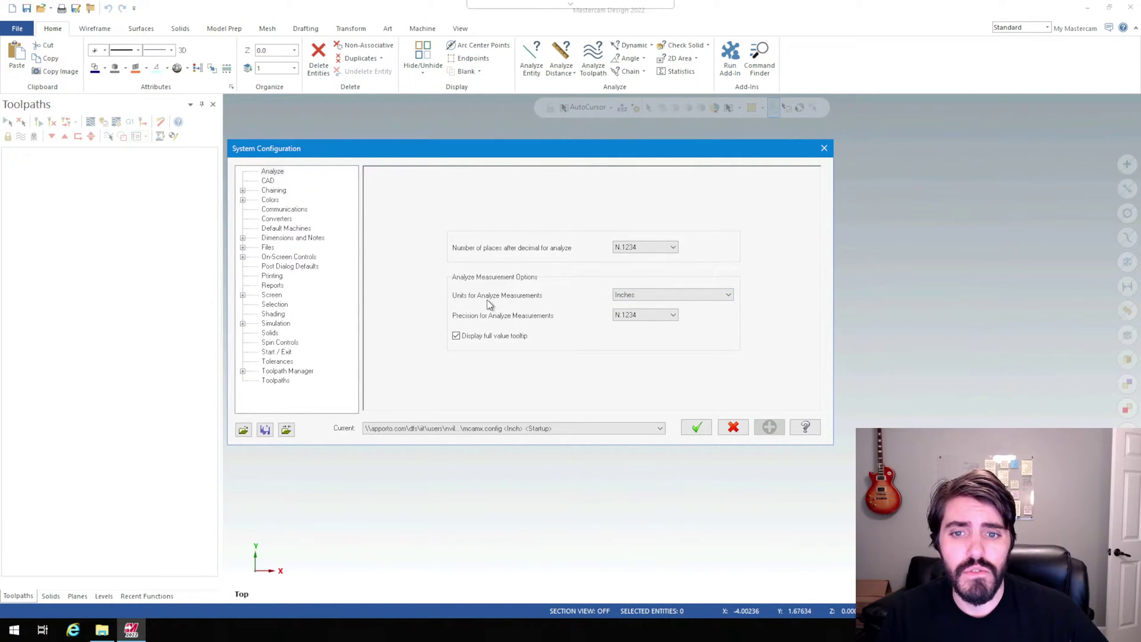
left_click(666, 295)
left_click(666, 296)
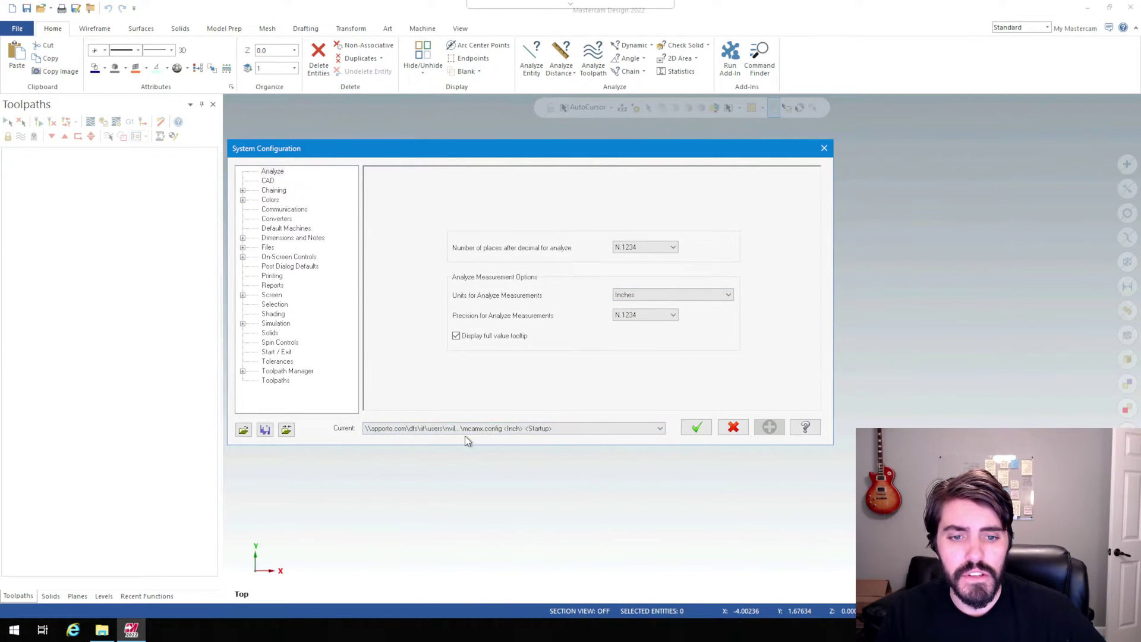
left_click(568, 428)
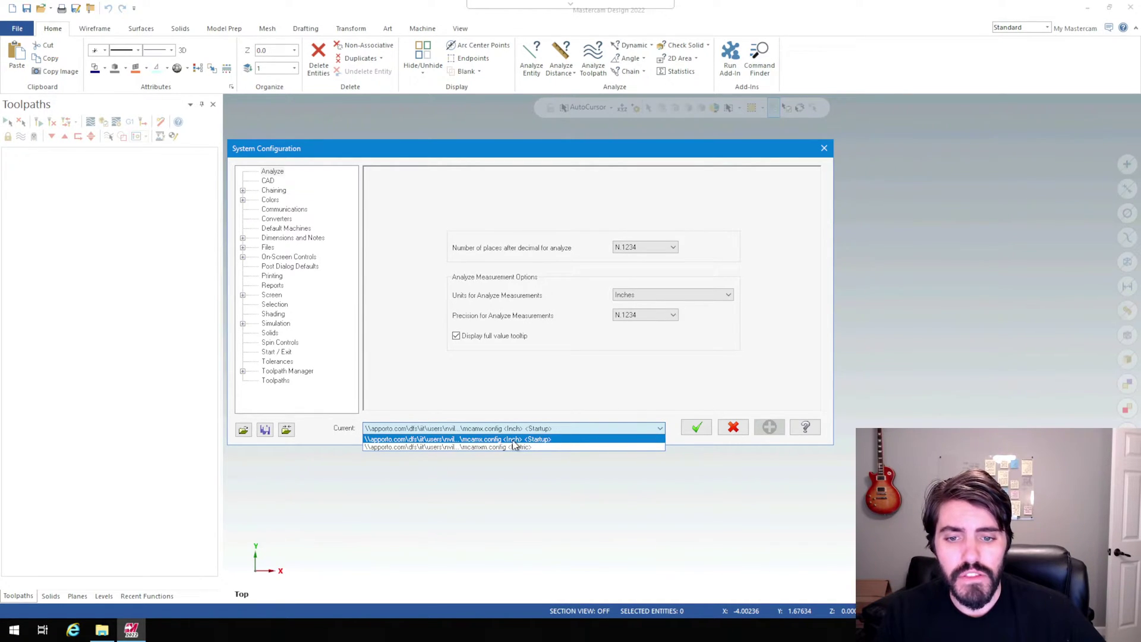
left_click(676, 416)
left_click(695, 428)
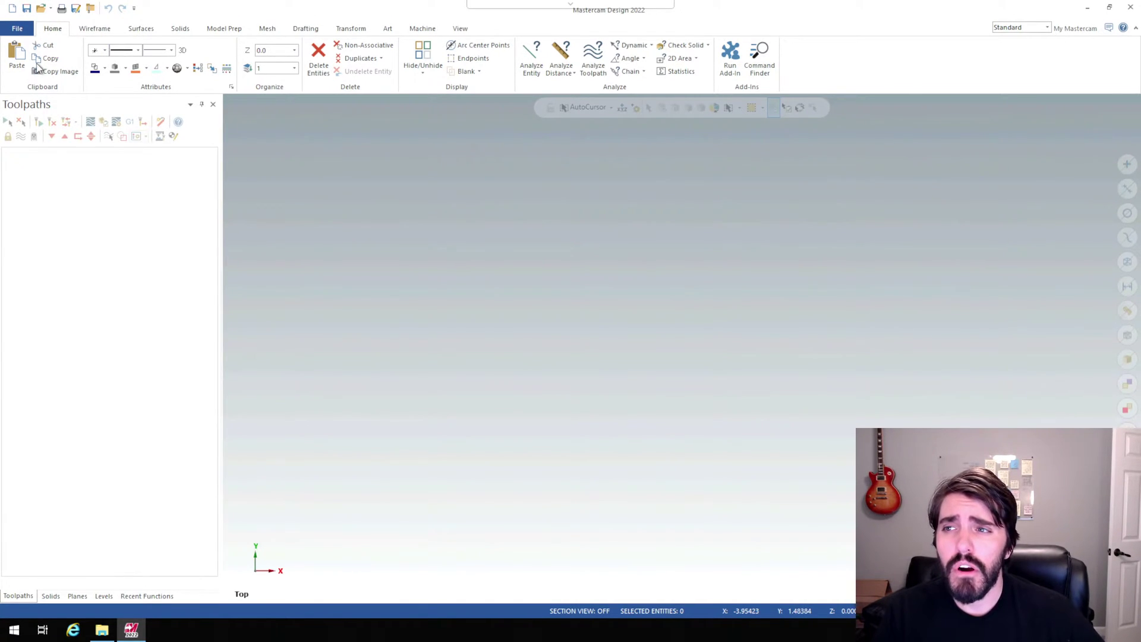
- Browse to Desktop\98431, filter to SOLIDWORKS Files, and select part 98431
left_click(13, 30)
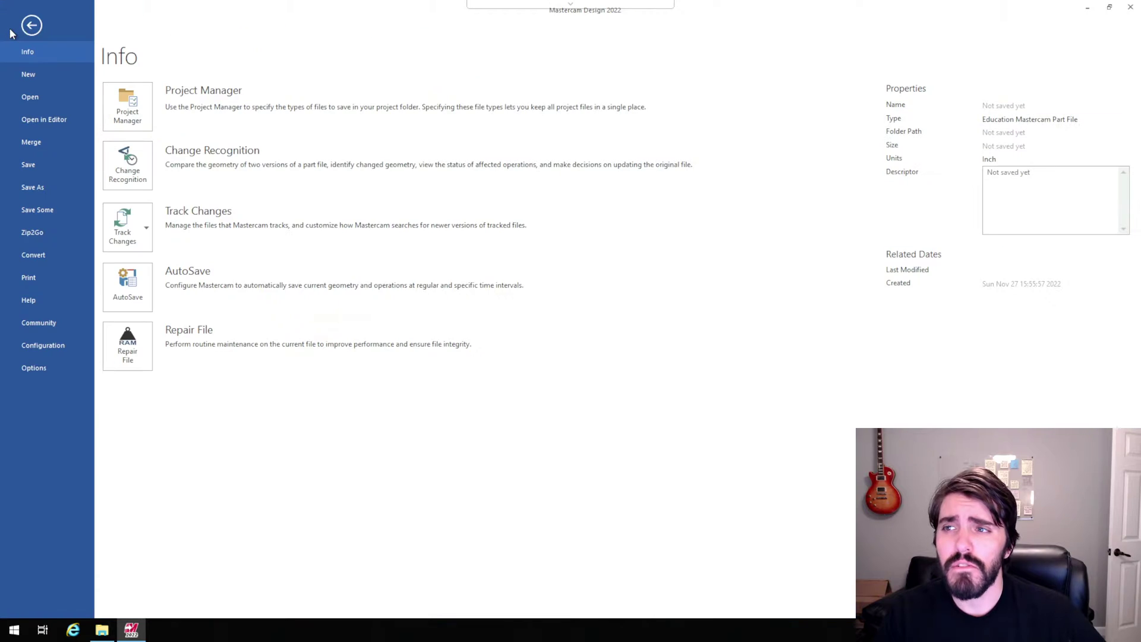
left_click(37, 96)
left_click(156, 125)
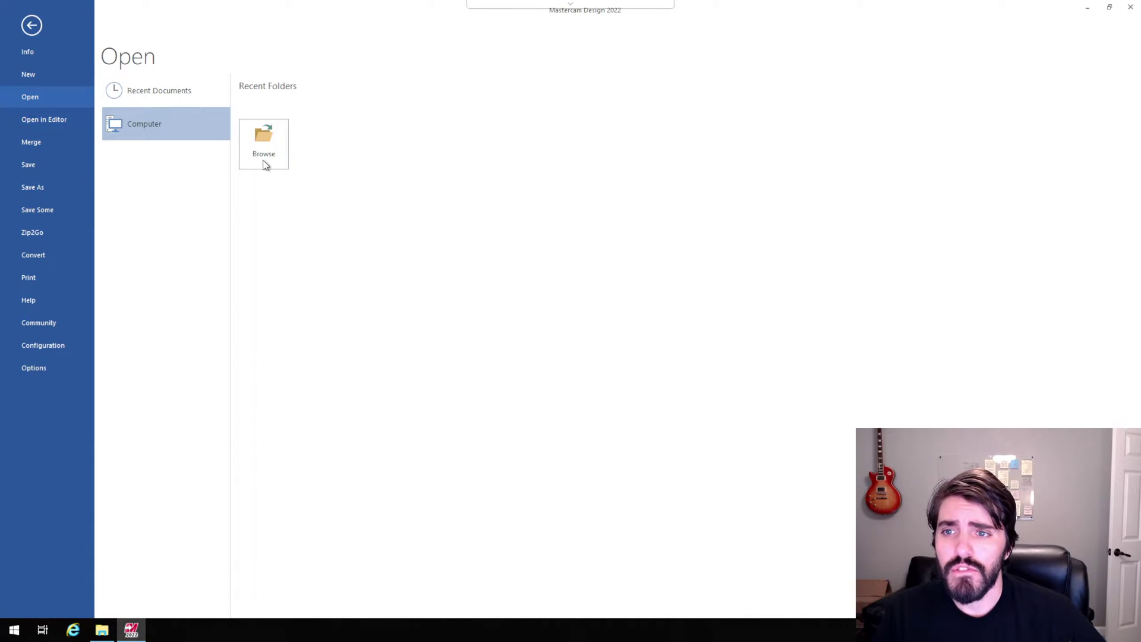
left_click(266, 161)
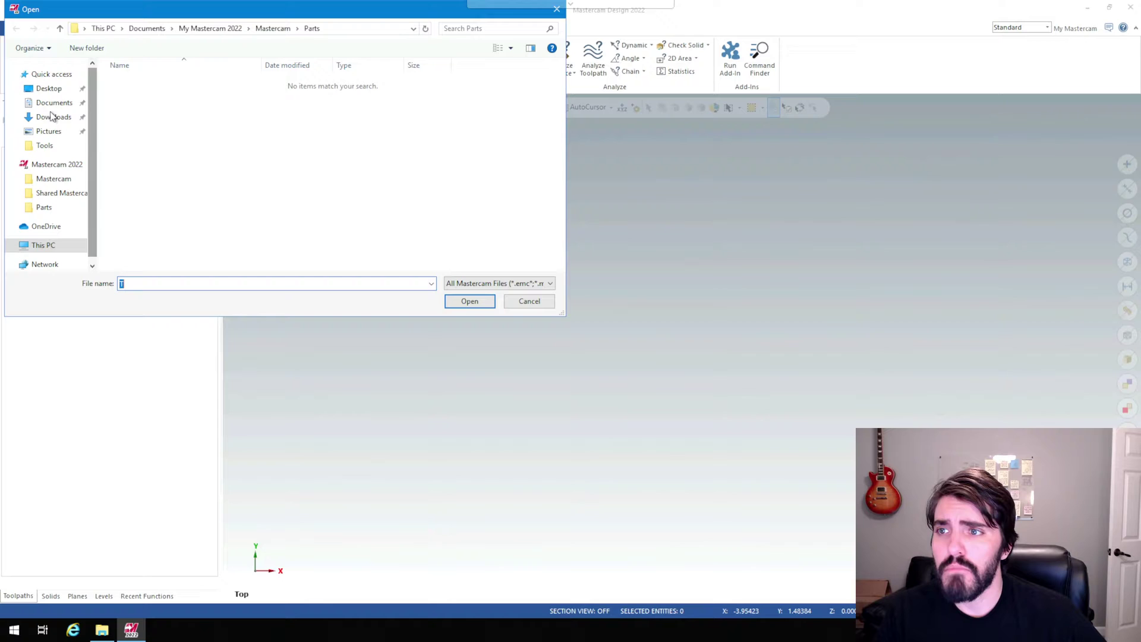
double_click(134, 84)
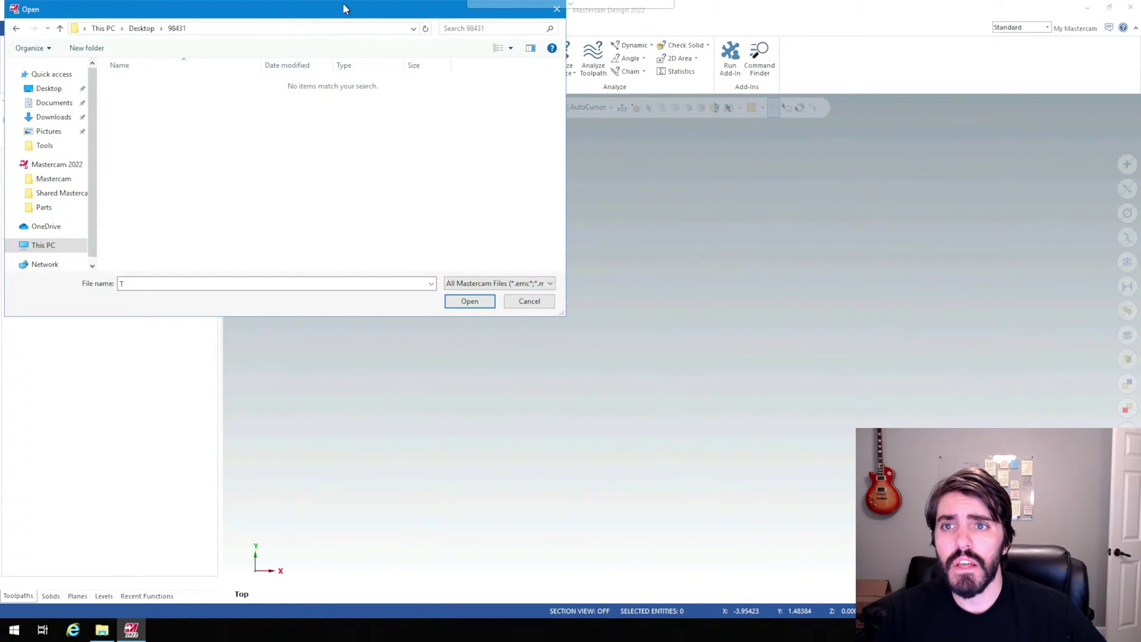
left_click_drag(567, 150, 568, 150)
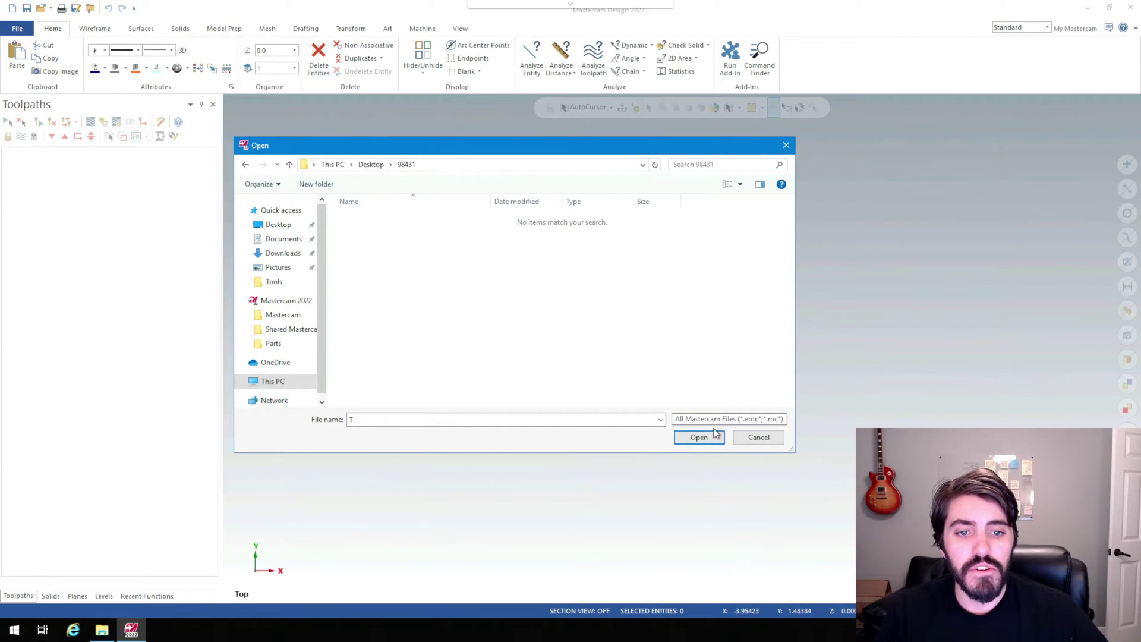
left_click(750, 420)
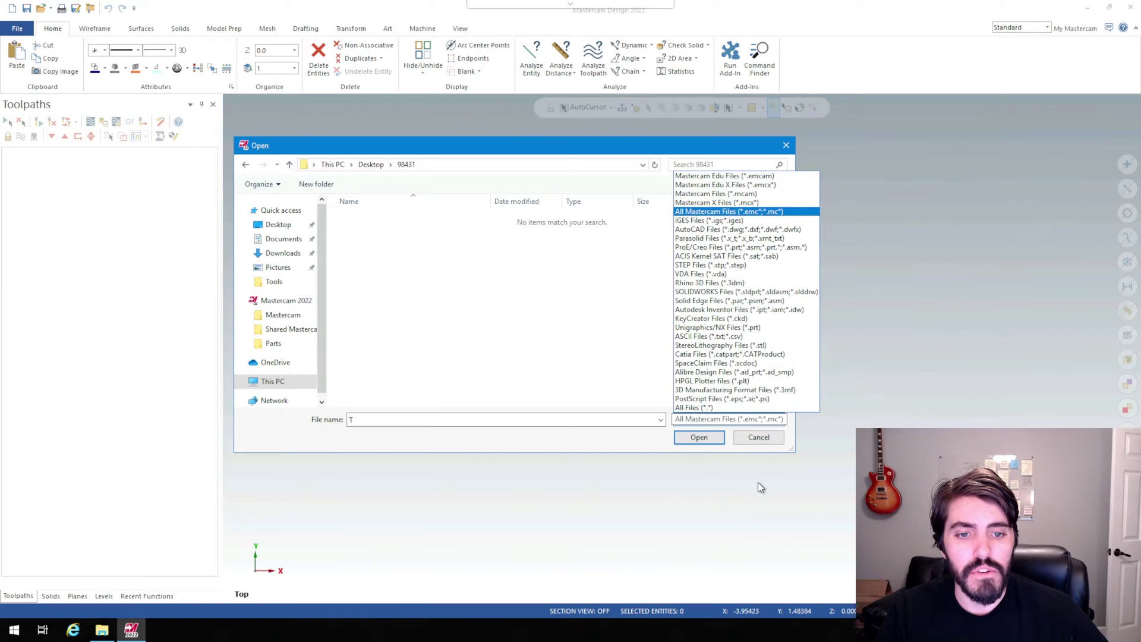
left_click(715, 292)
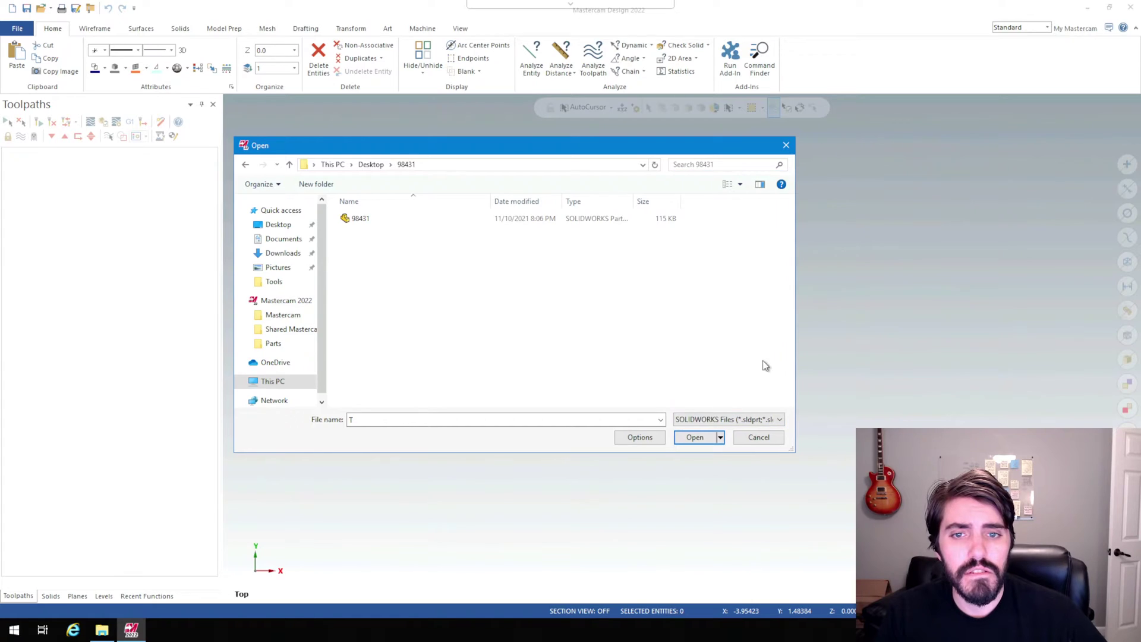
left_click(366, 222)
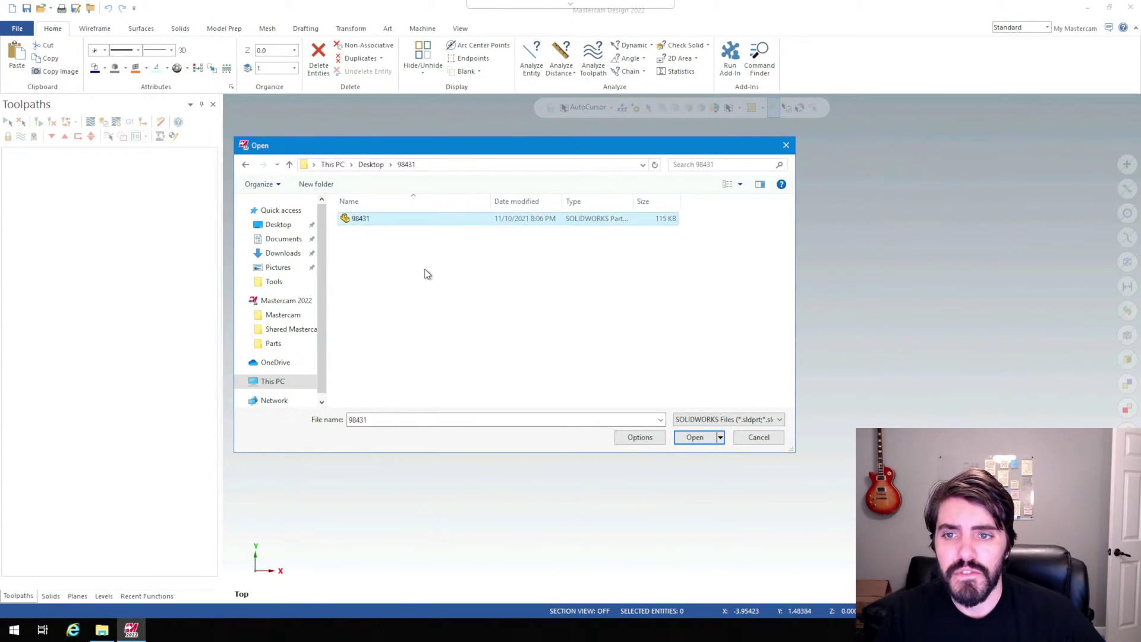
- Open part 98431 and switch to the Front (WCS) view
left_click(697, 442)
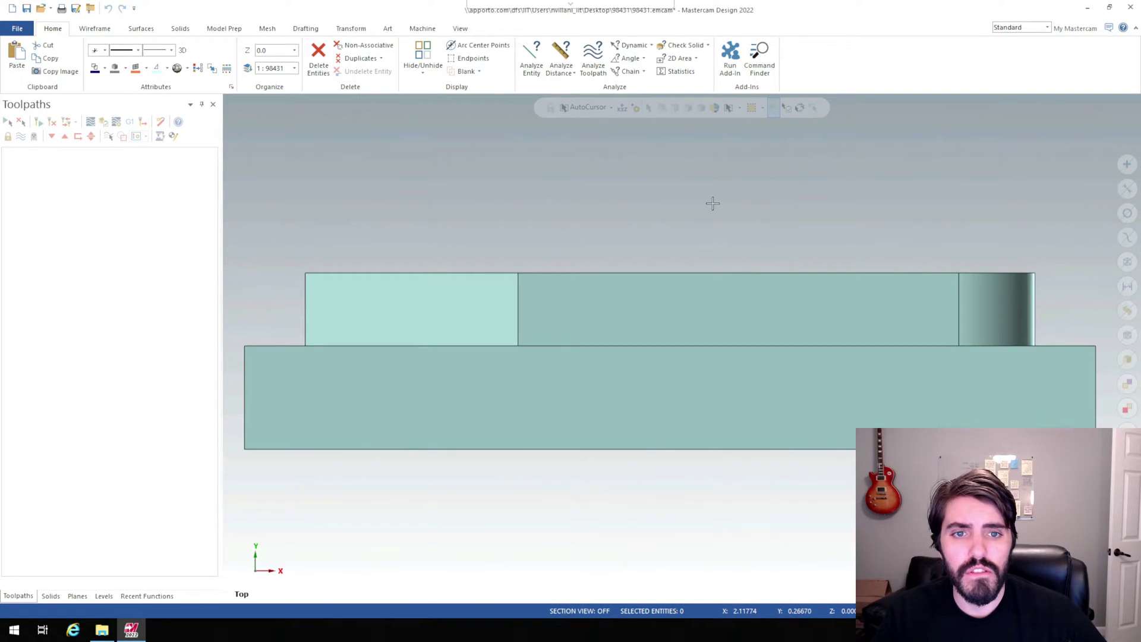
right_click(738, 203)
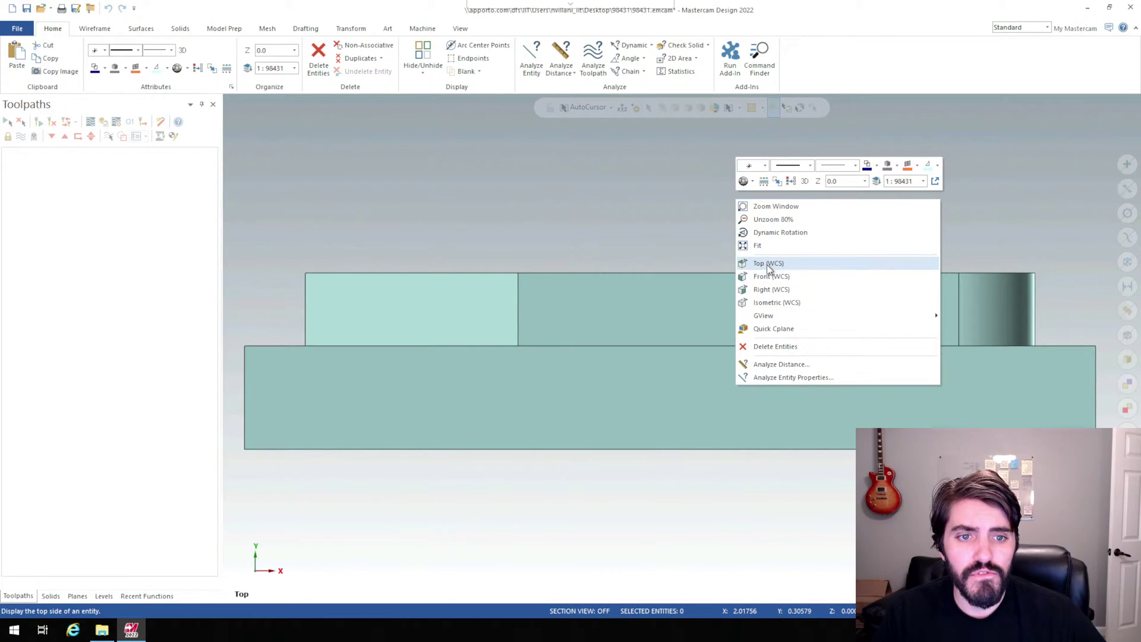
key("Escape")
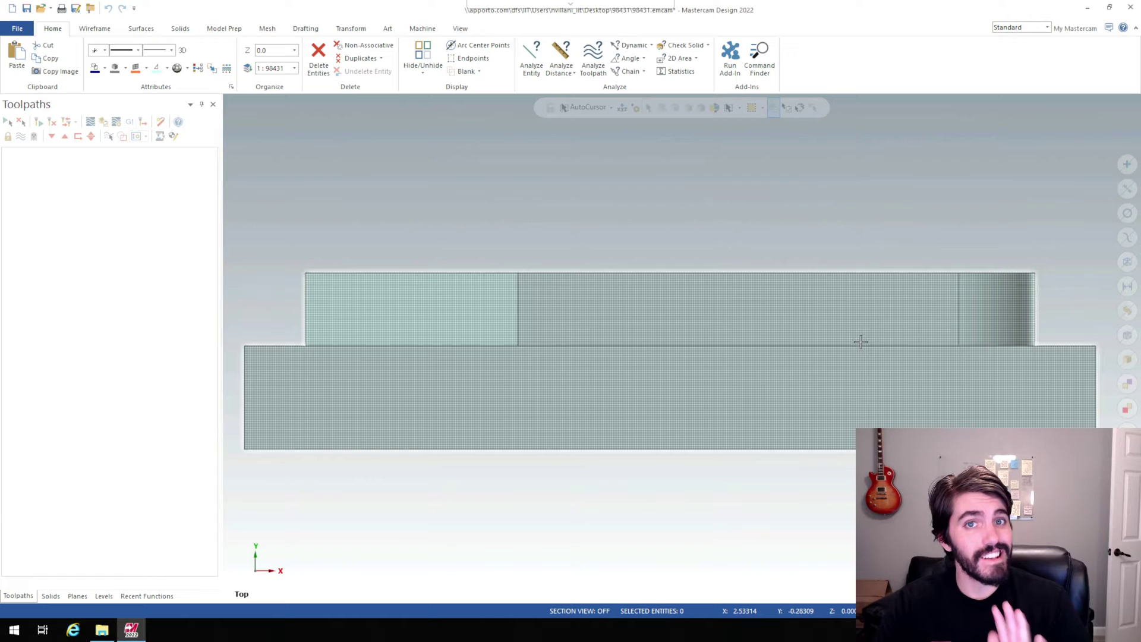
right_click(740, 204)
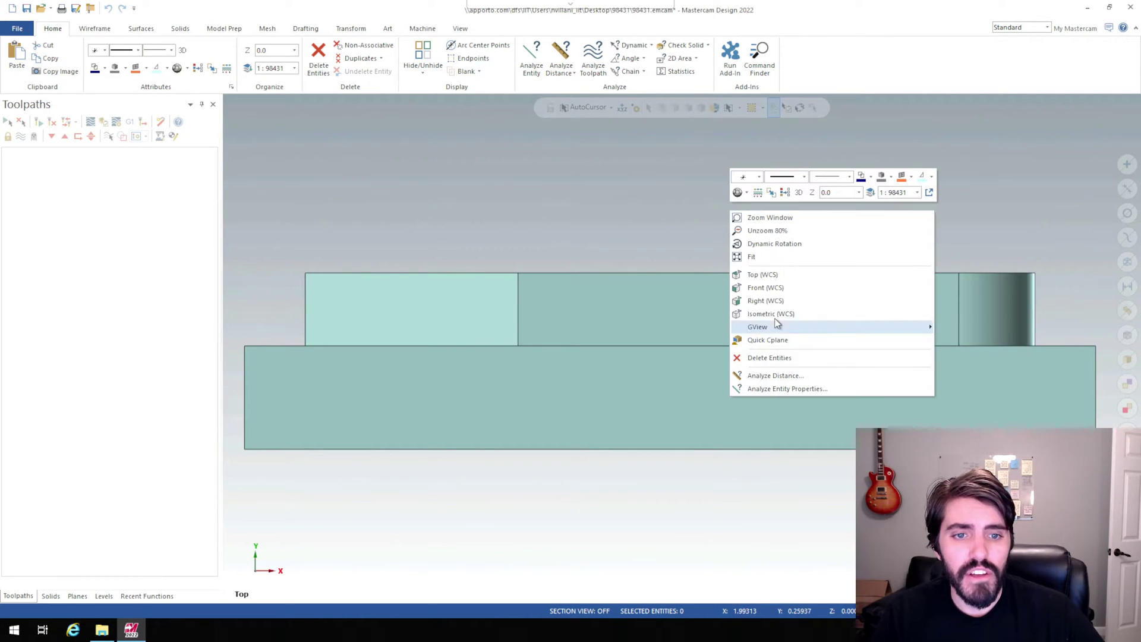
left_click(772, 287)
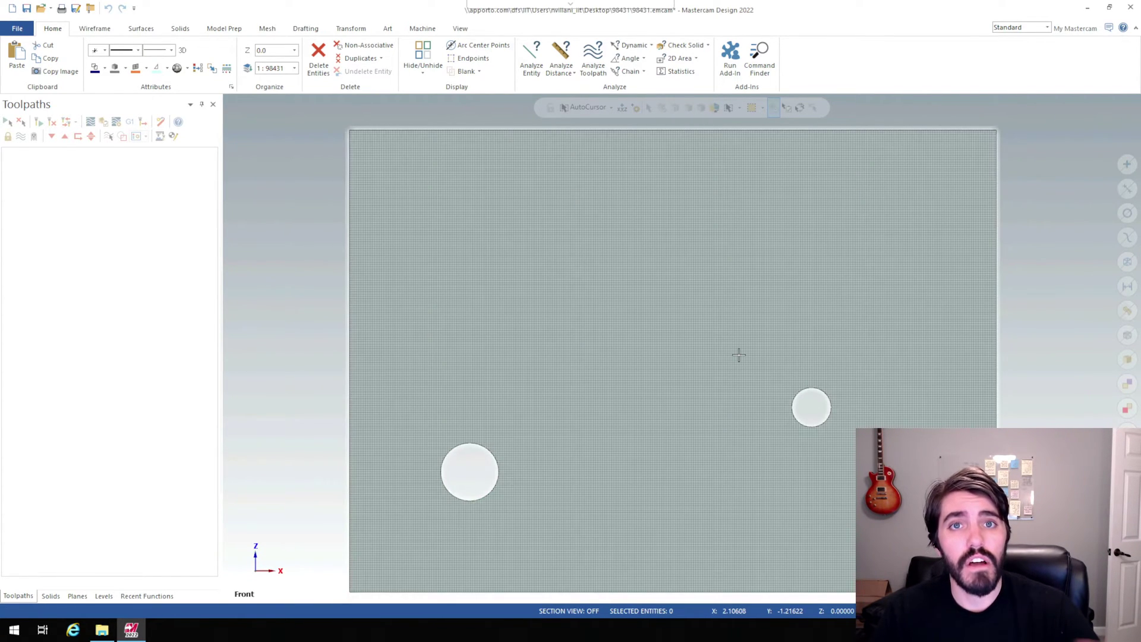
- Orbit the part to inspect its raised boss, holes and slot from several sides
scroll(324, 367, "up", 1)
scroll(598, 384, "down", 2)
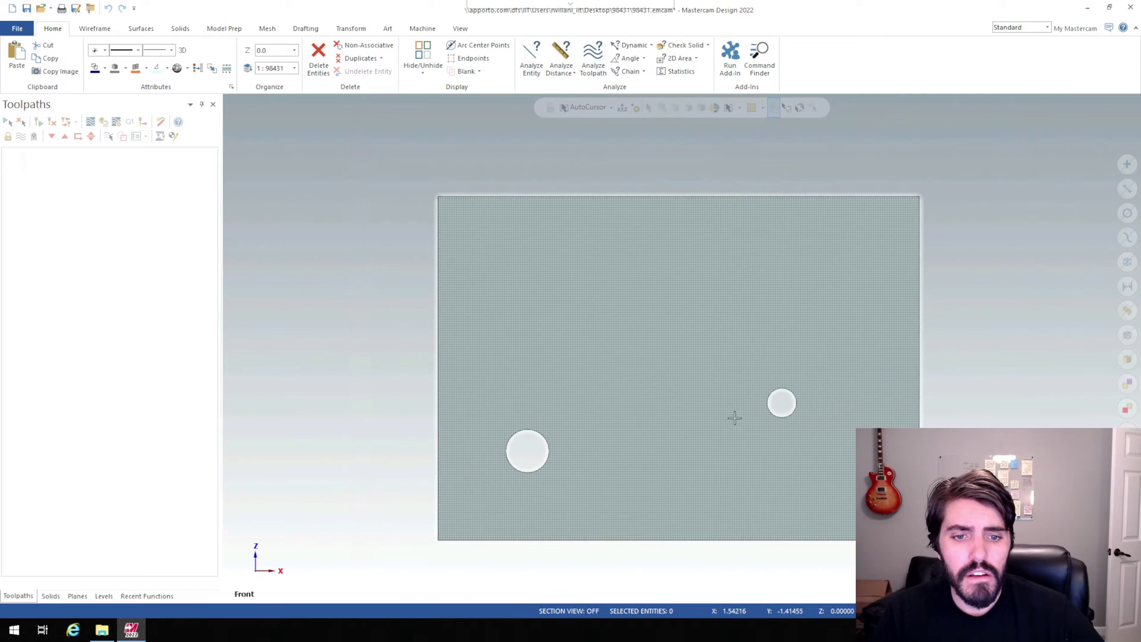
scroll(735, 418, "down", 1)
right_click(715, 226)
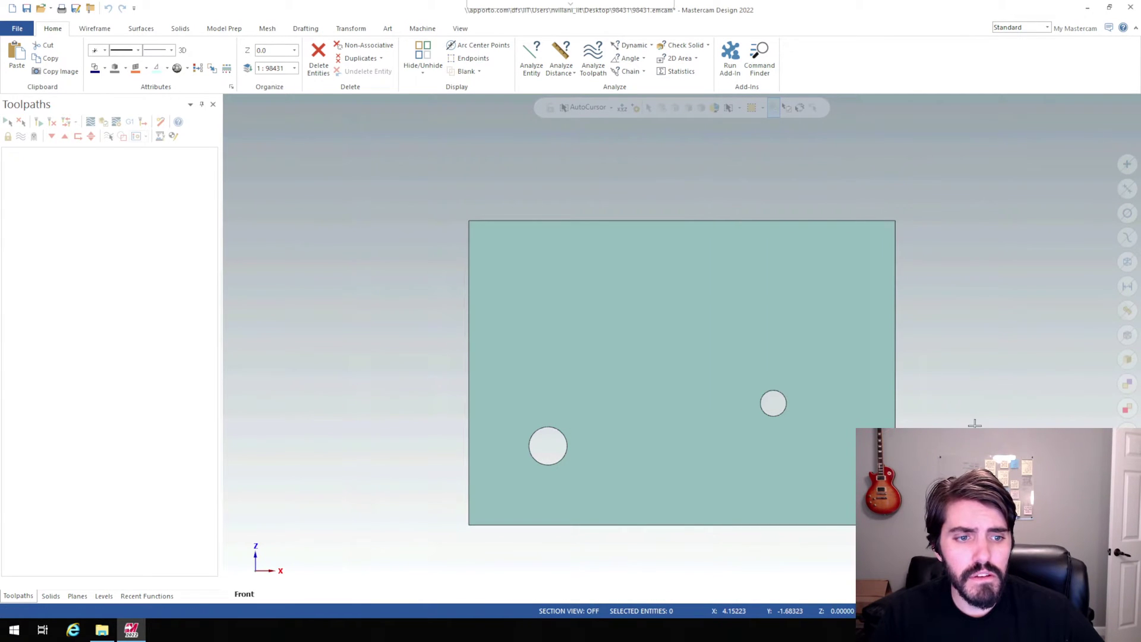
mouse_move(974, 423)
middle_mouse_down()
mouse_move(881, 296)
mouse_move(828, 484)
mouse_move(820, 359)
mouse_move(780, 395)
mouse_move(805, 390)
middle_mouse_up()
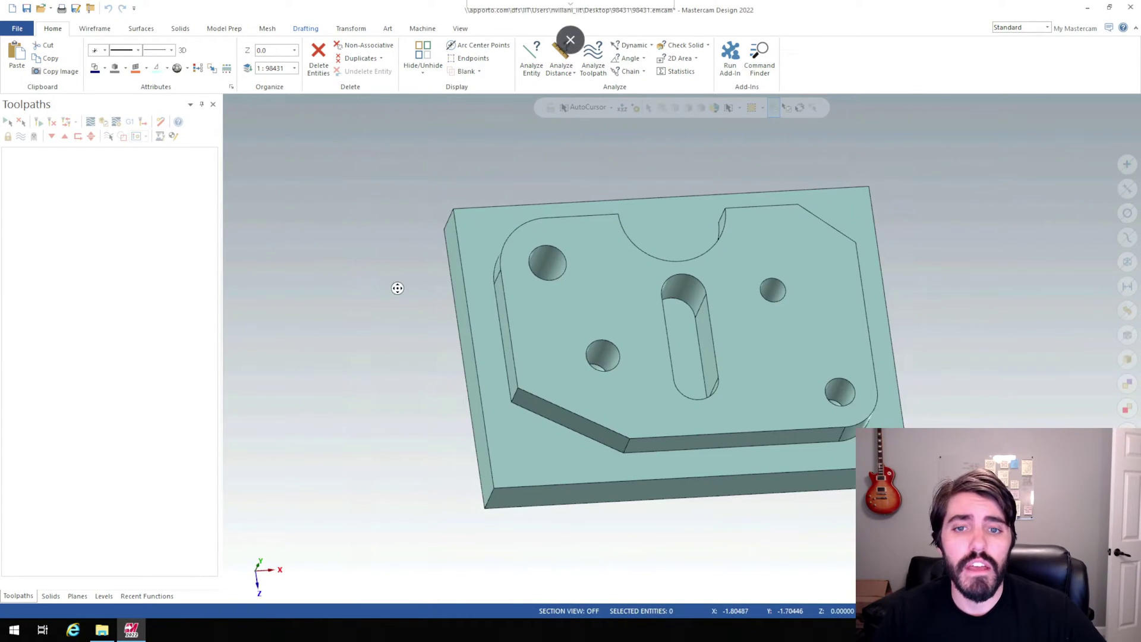
middle_click_drag(395, 285, 438, 262)
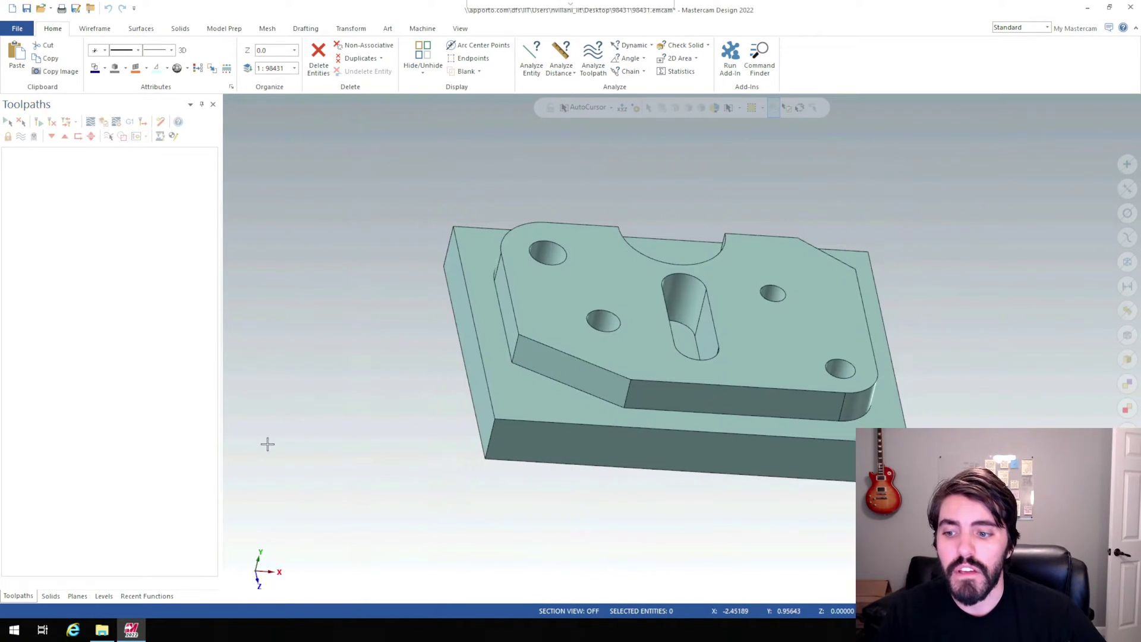
mouse_move(504, 326)
middle_mouse_down()
mouse_move(461, 326)
mouse_move(469, 281)
middle_mouse_up()
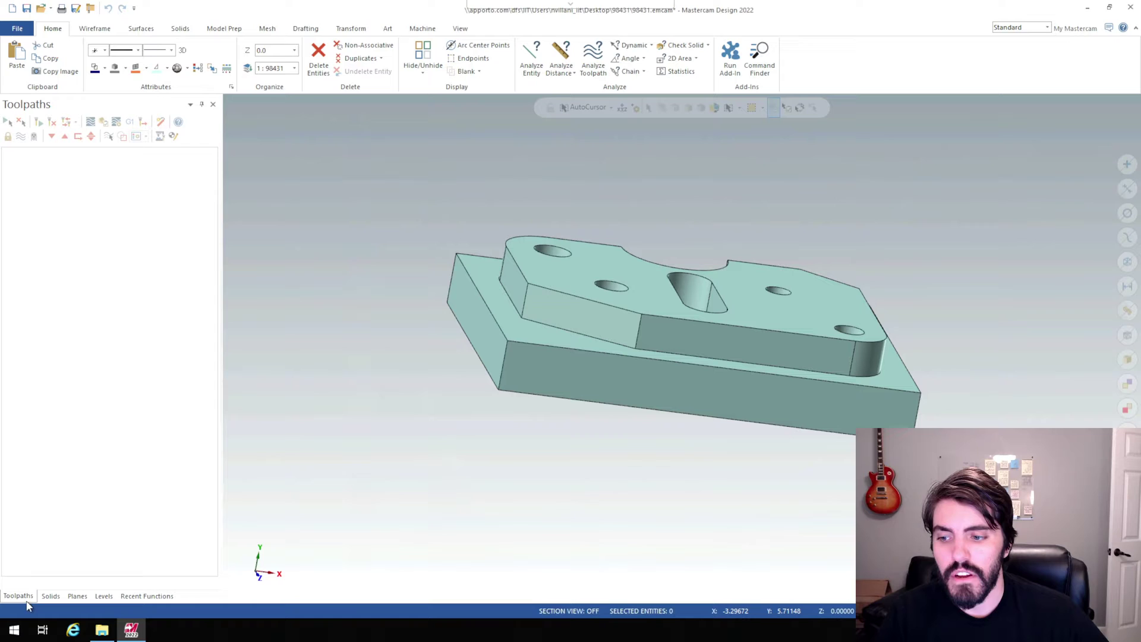
- Show the Planes manager and its Create a new plane choices
left_click(50, 596)
left_click(78, 596)
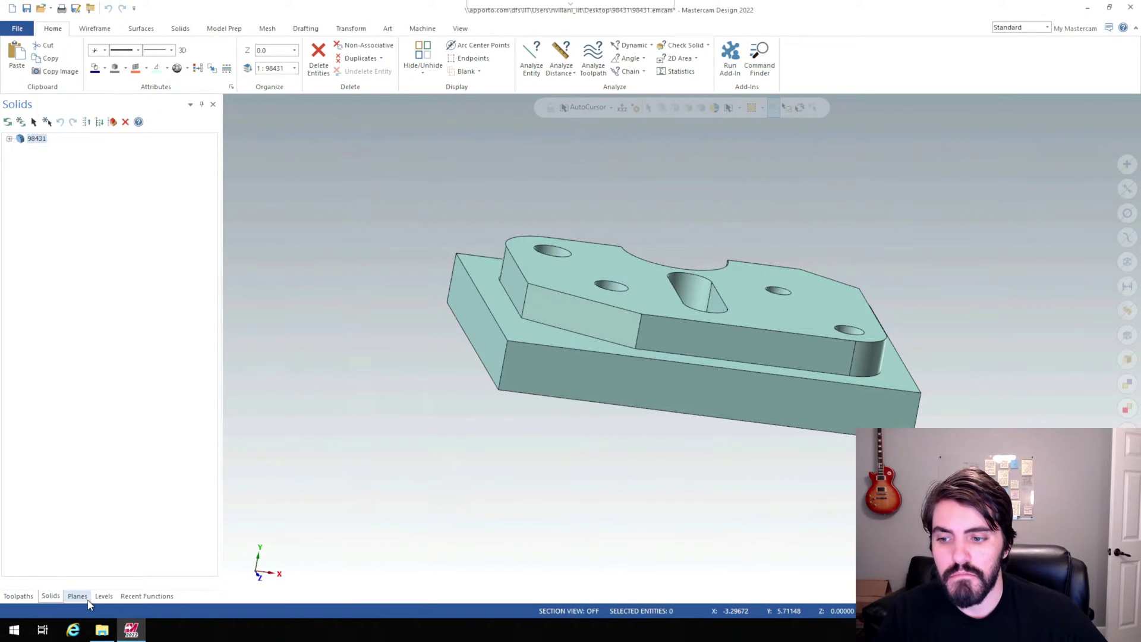
left_click(103, 596)
left_click(142, 597)
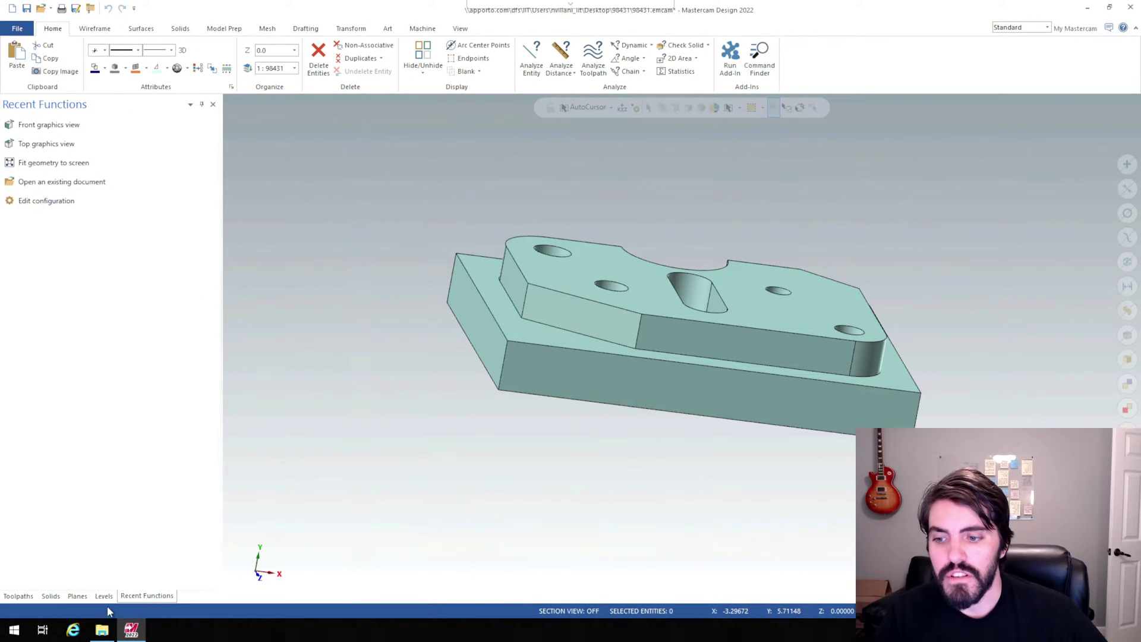
left_click(79, 597)
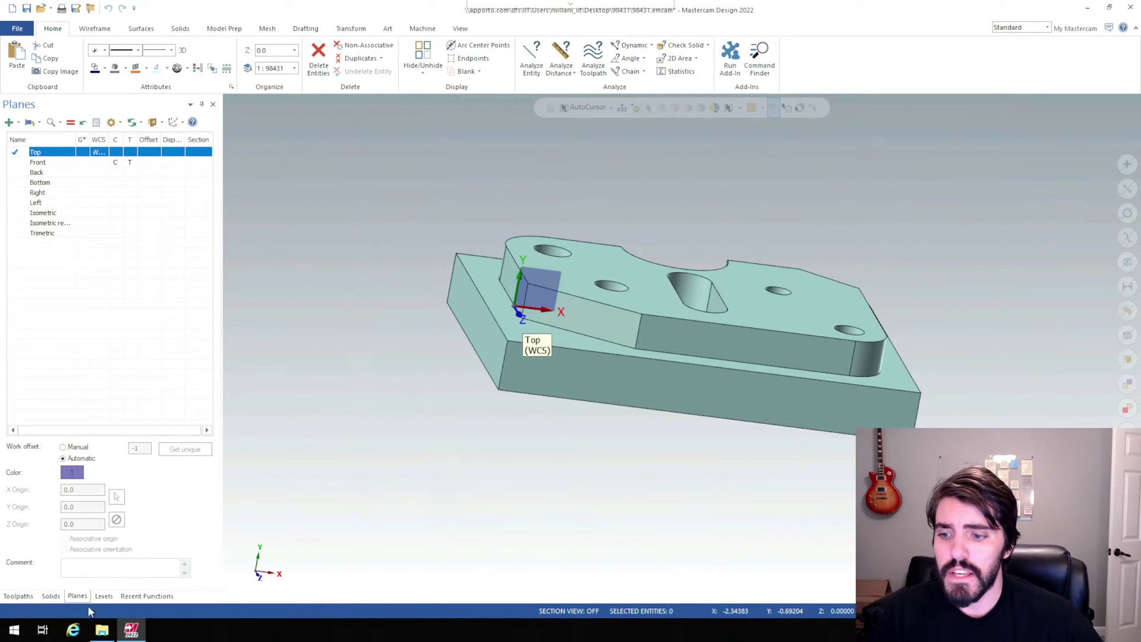
left_click(14, 123)
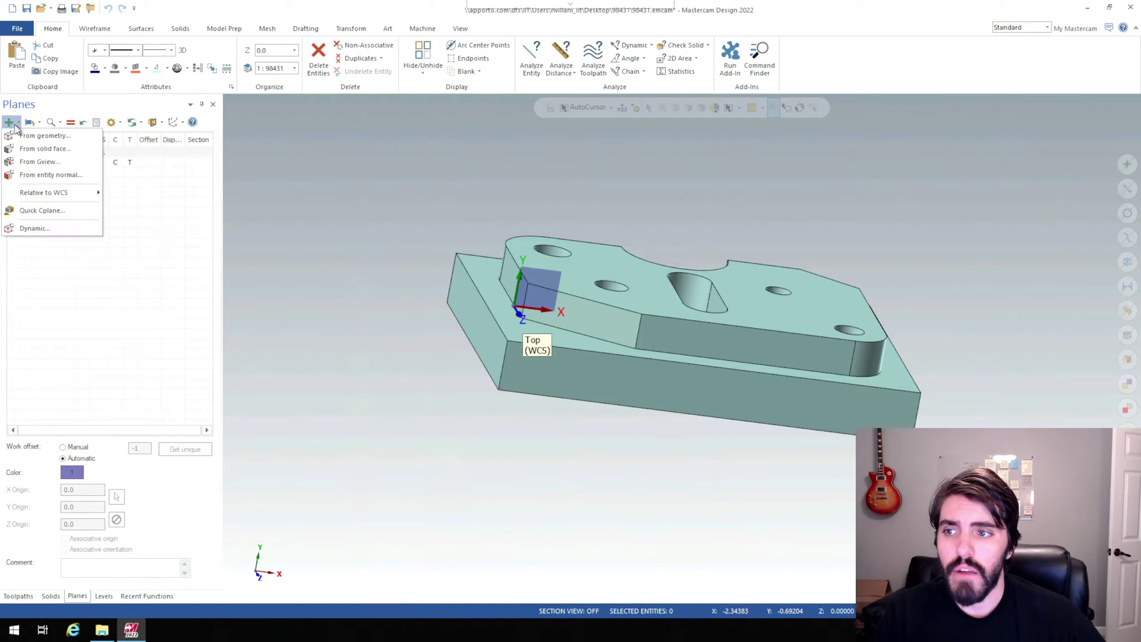
- Start a dynamic new plane and snap its origin to the WCS origin at 0,0,0
left_click(28, 229)
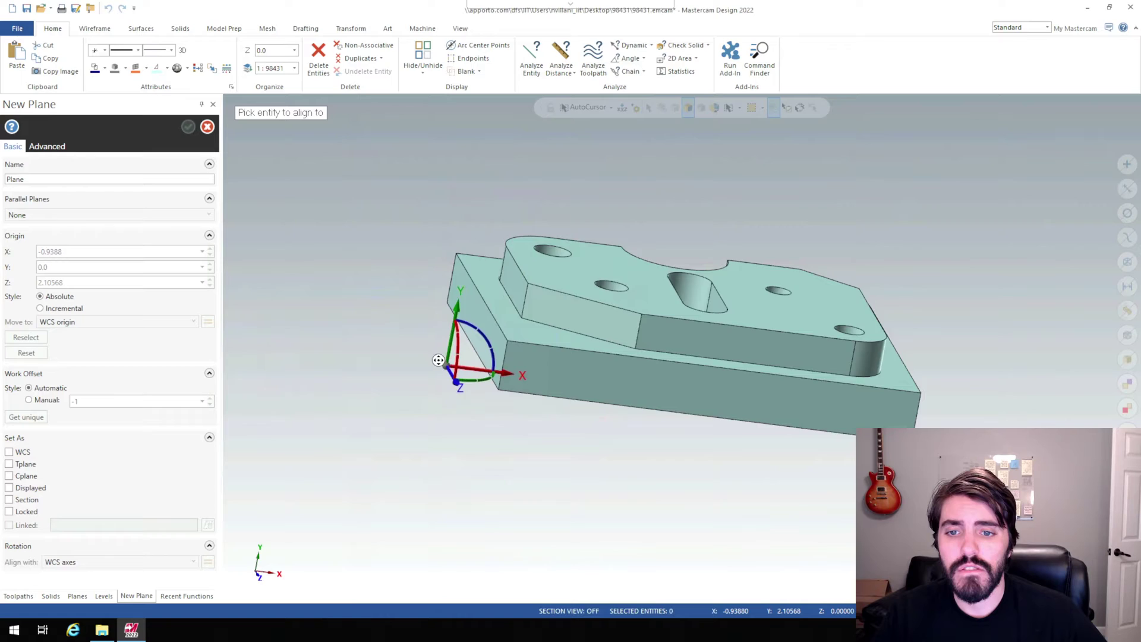
middle_click_drag(446, 366, 369, 358)
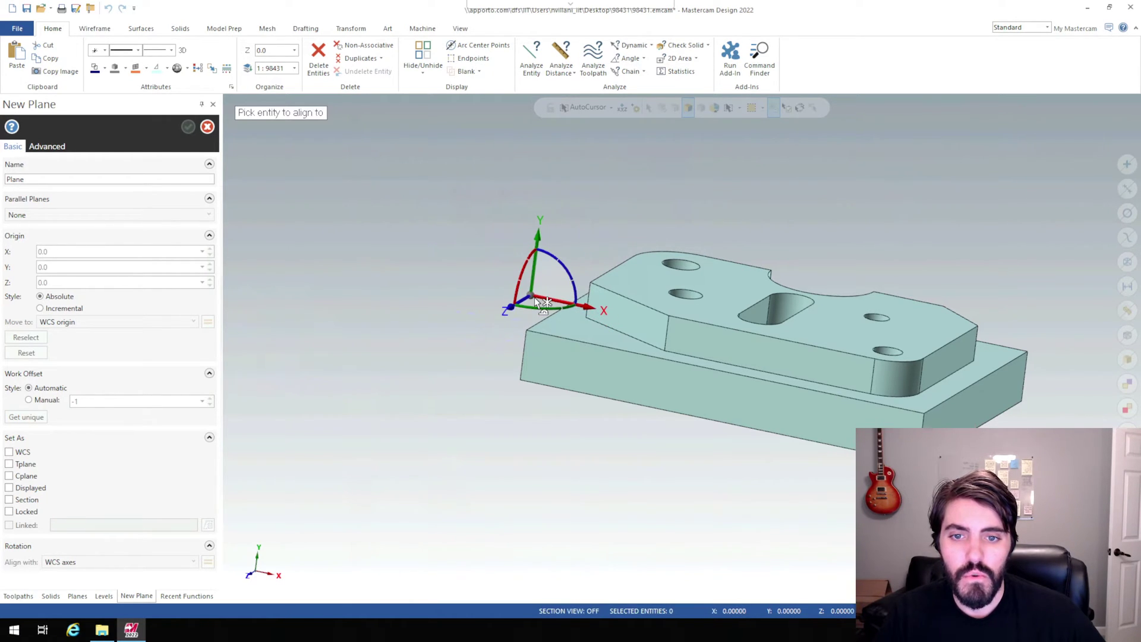
left_click(532, 296)
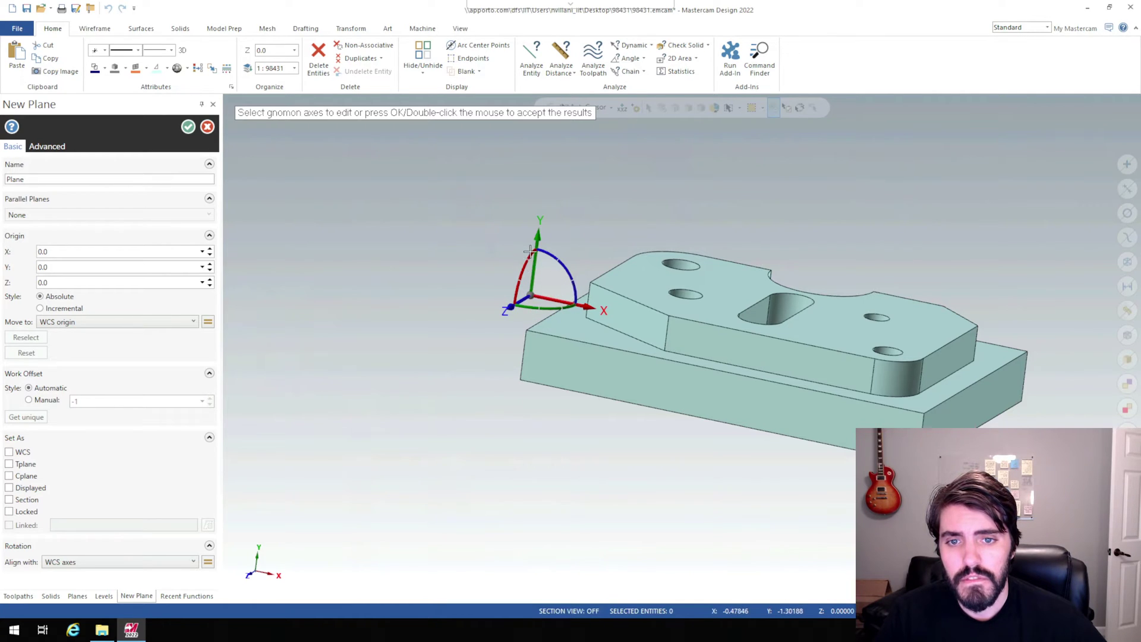
- Rotate the new plane's gnomon -90° about one axis so Z points up
left_click(530, 252)
left_click(530, 254)
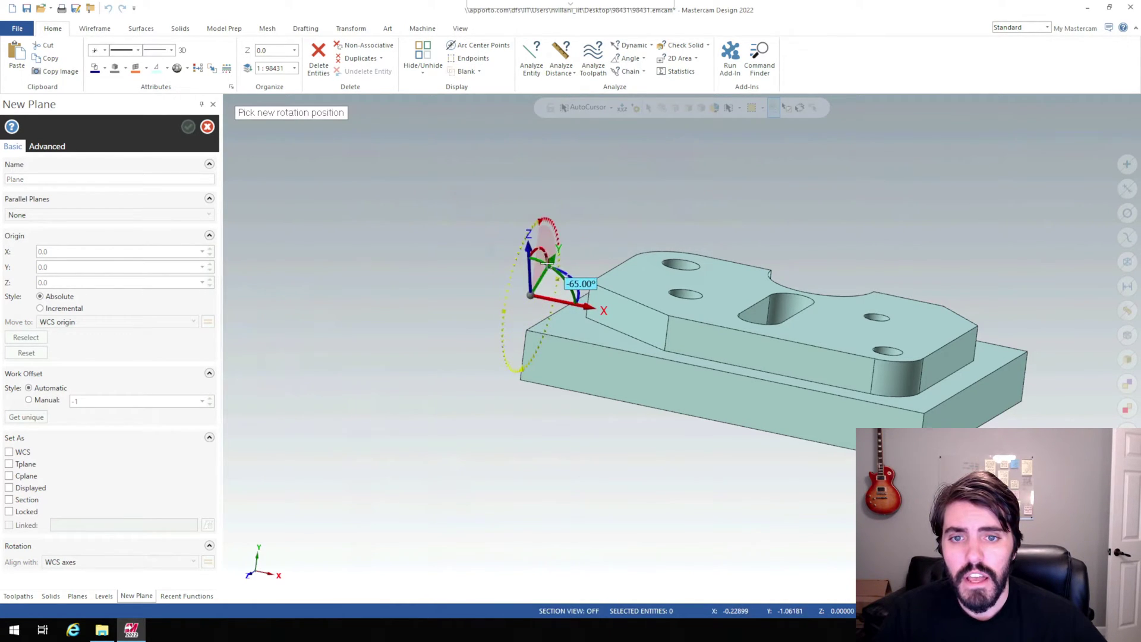
middle_click_drag(529, 266, 559, 273)
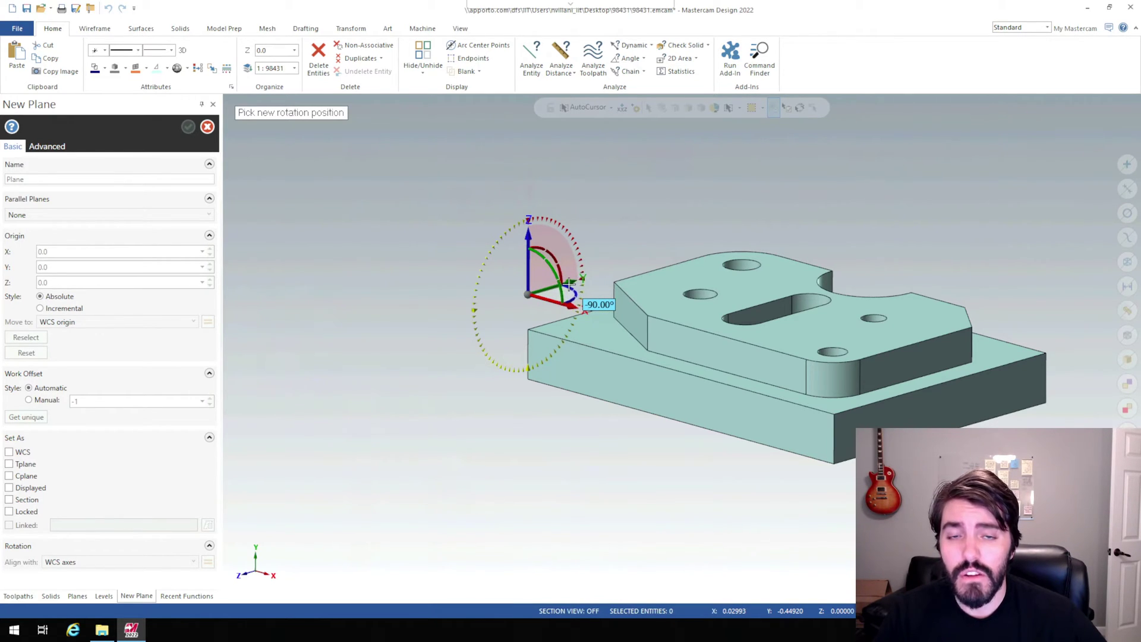
left_click(569, 284)
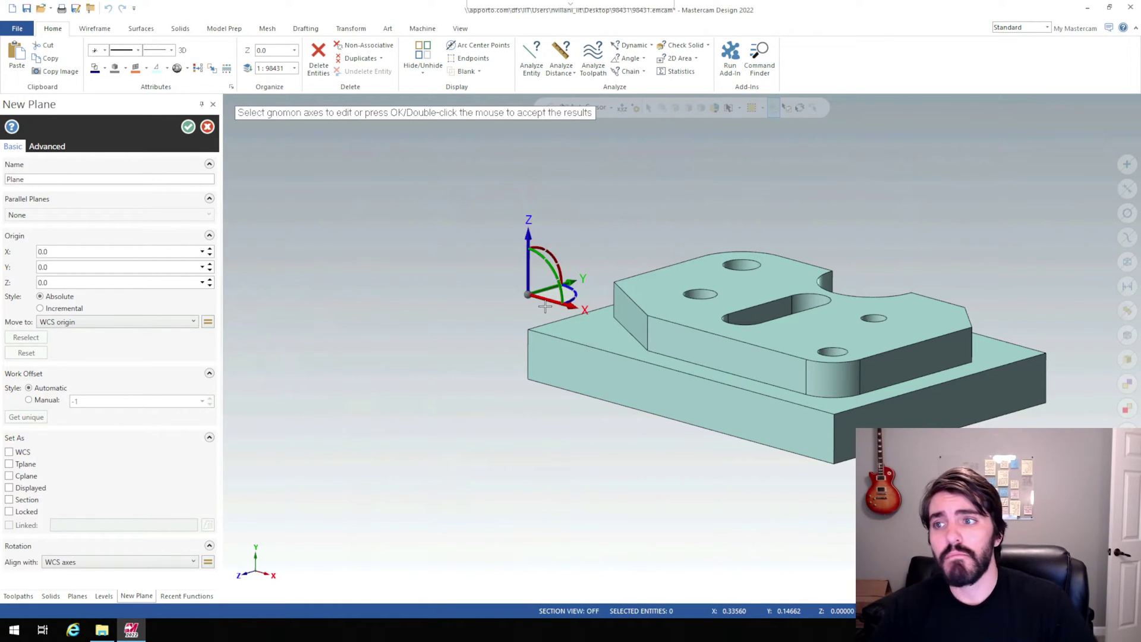
- Name the plane New Top, set it as WCS and Cplane, and accept it
double_click(2, 179)
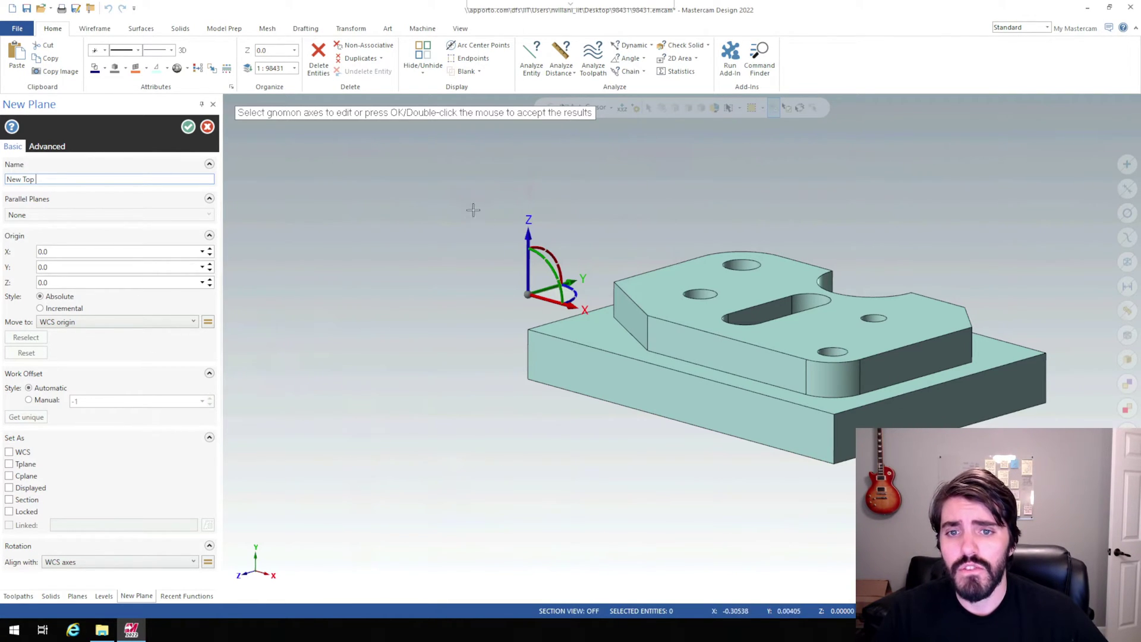
left_click(10, 452)
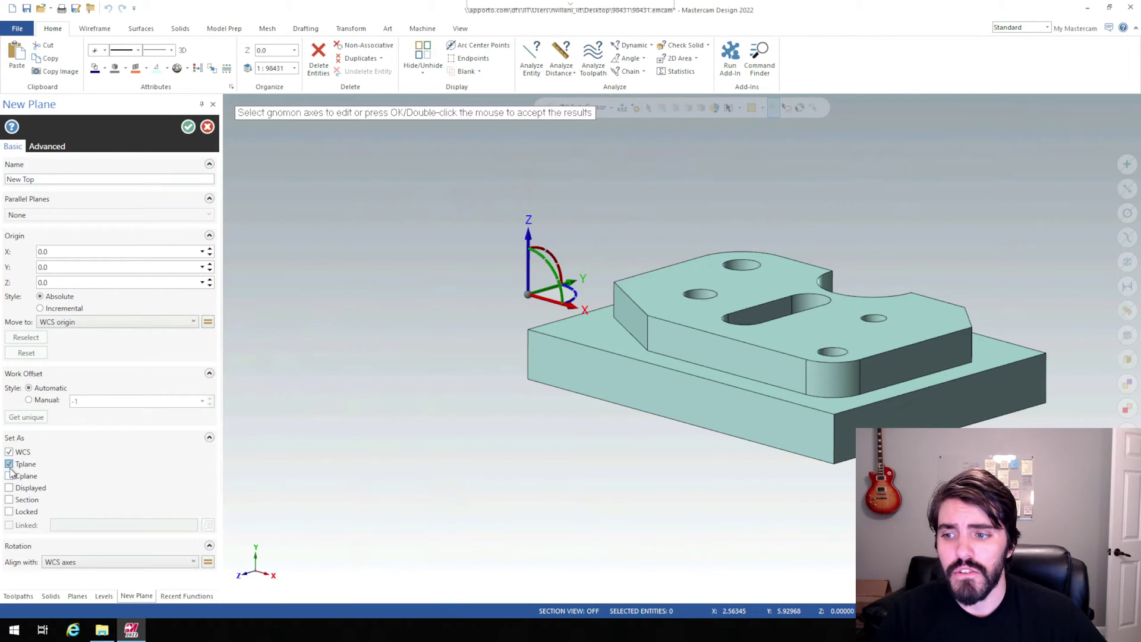
left_click(10, 476)
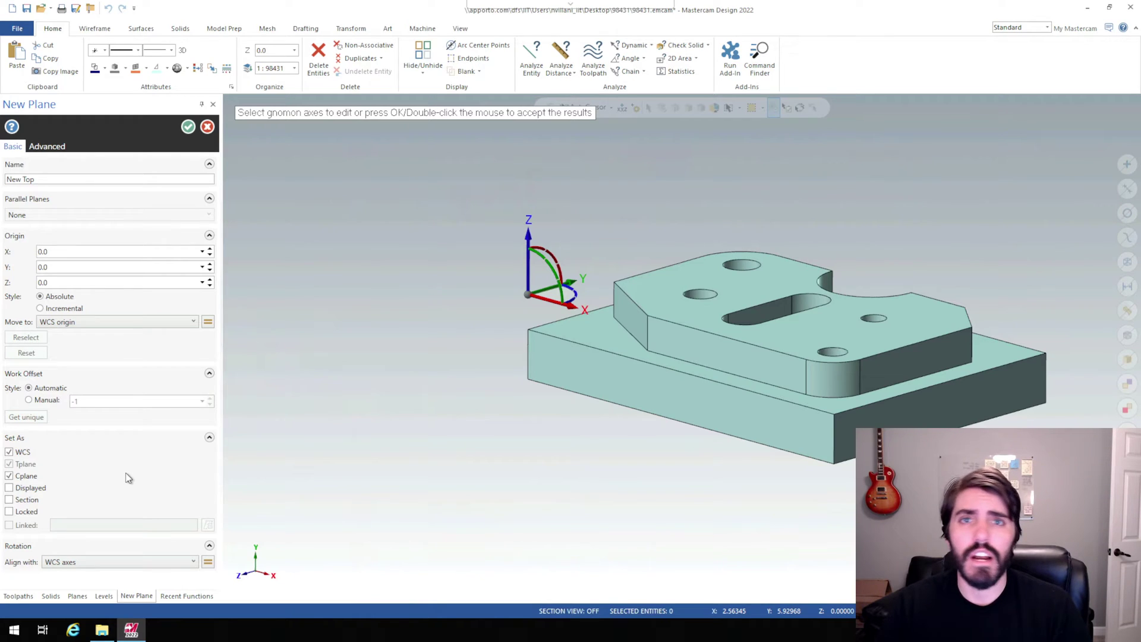
left_click(188, 127)
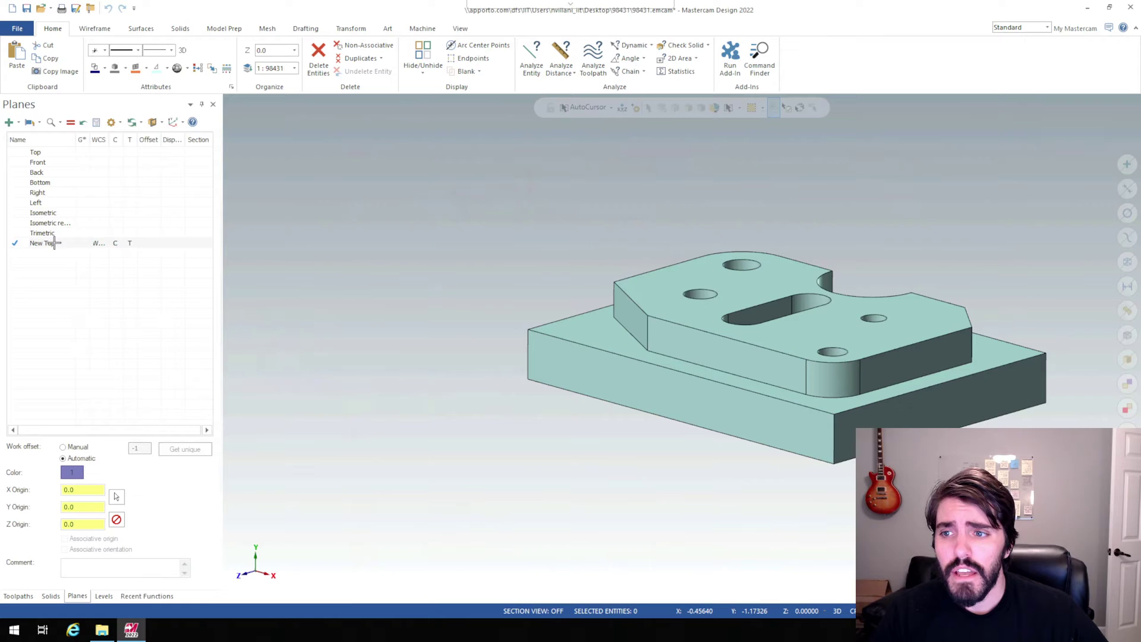
- Activate New Top and view the part straight down from Top (WCS)
left_click(95, 245)
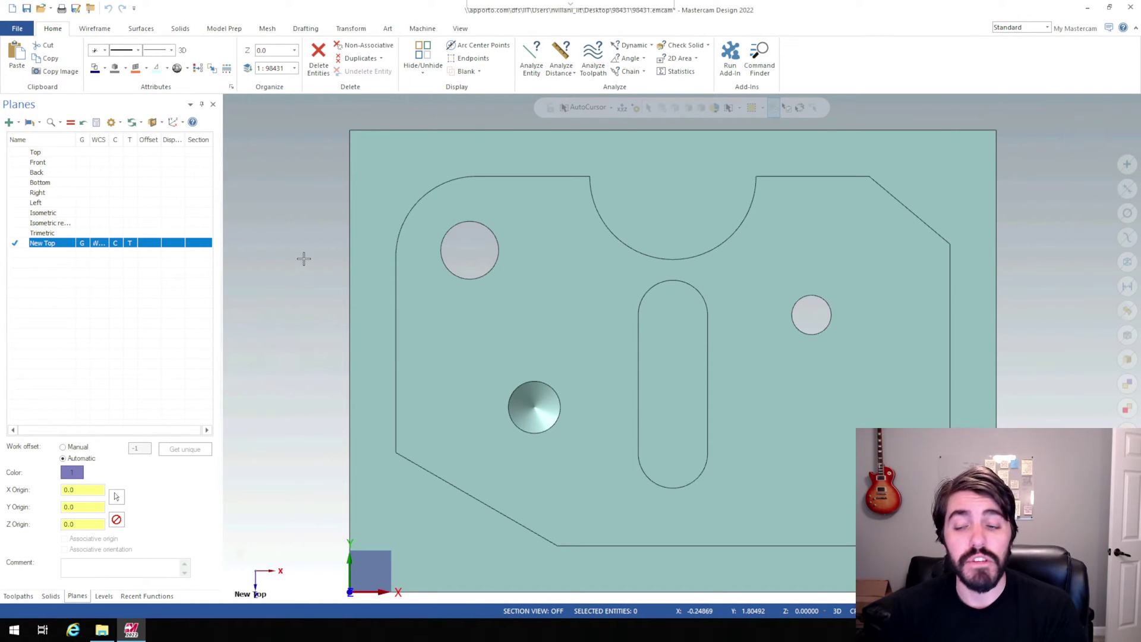
scroll(643, 326, "up", 1)
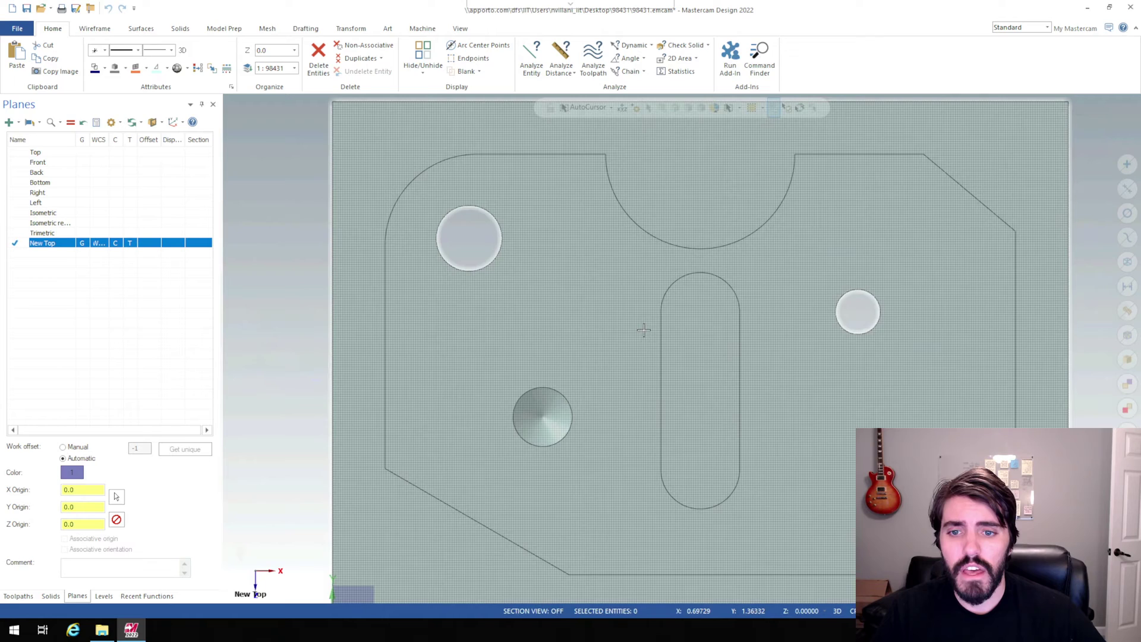
scroll(672, 344, "down", 1)
scroll(672, 344, "down", 1)
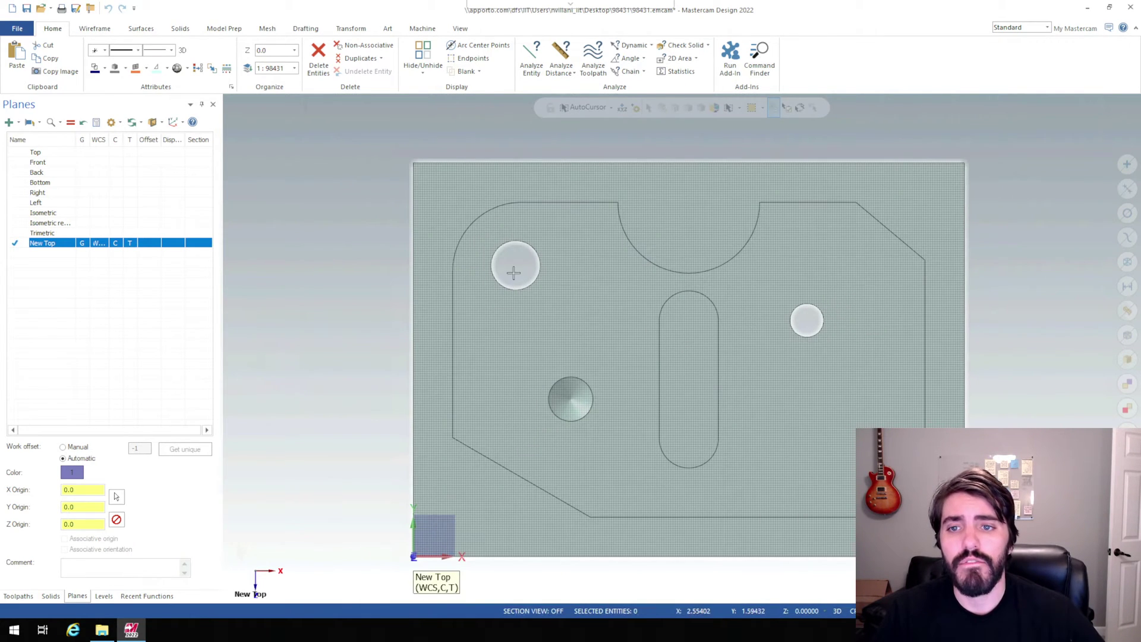
right_click(359, 222)
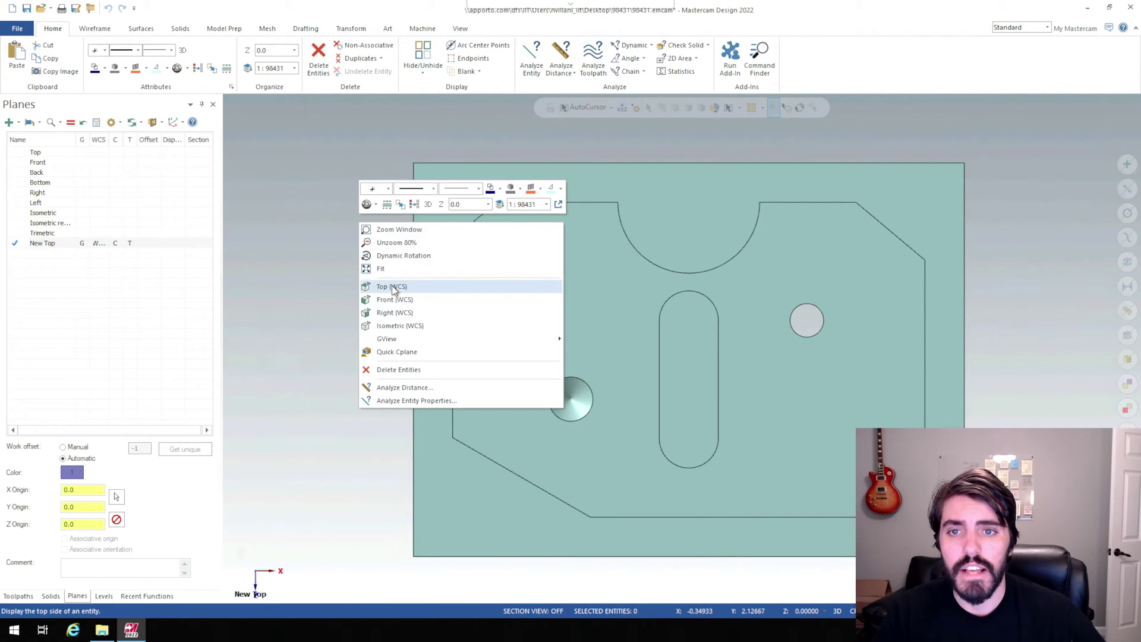
left_click(394, 285)
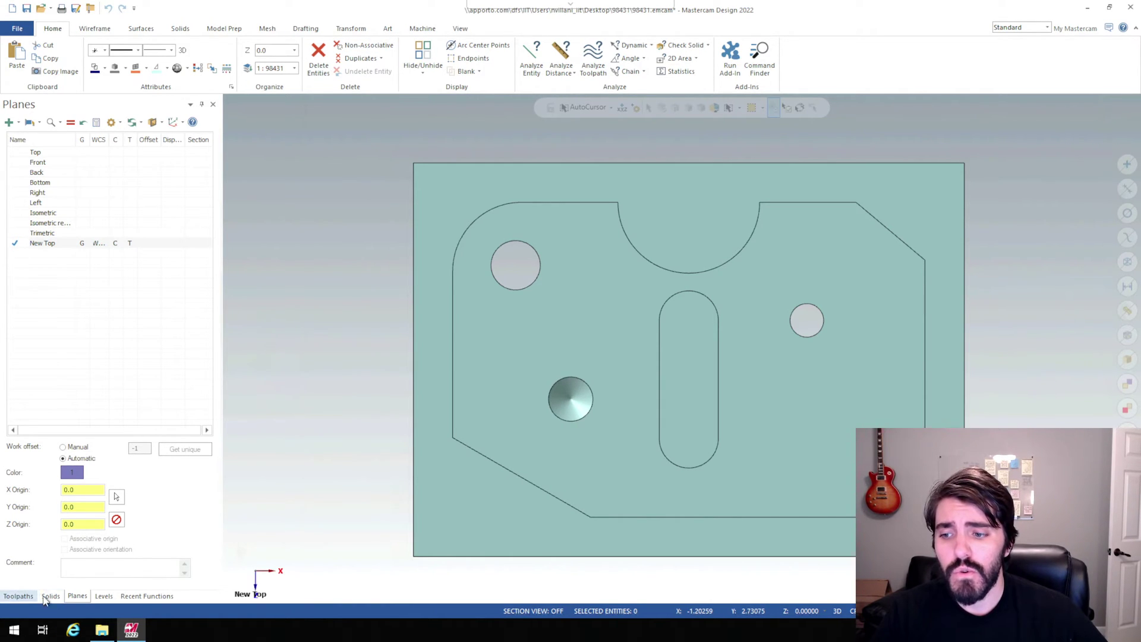
- Show the Toolpaths manager and choose Mill > Default from the Machine tab
left_click(23, 596)
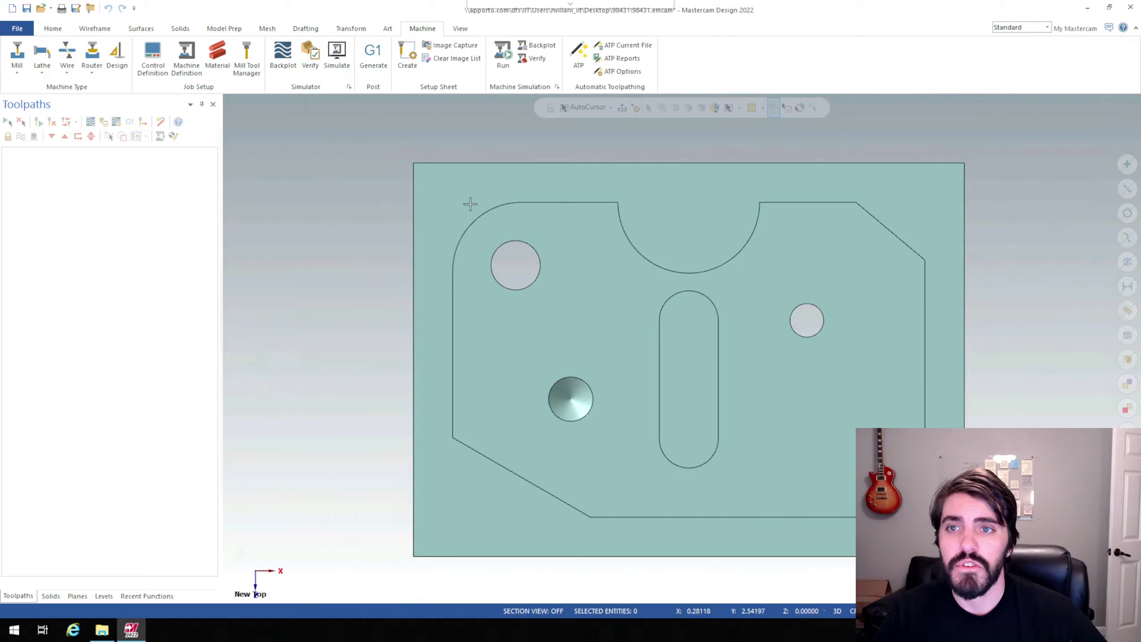
left_click(17, 72)
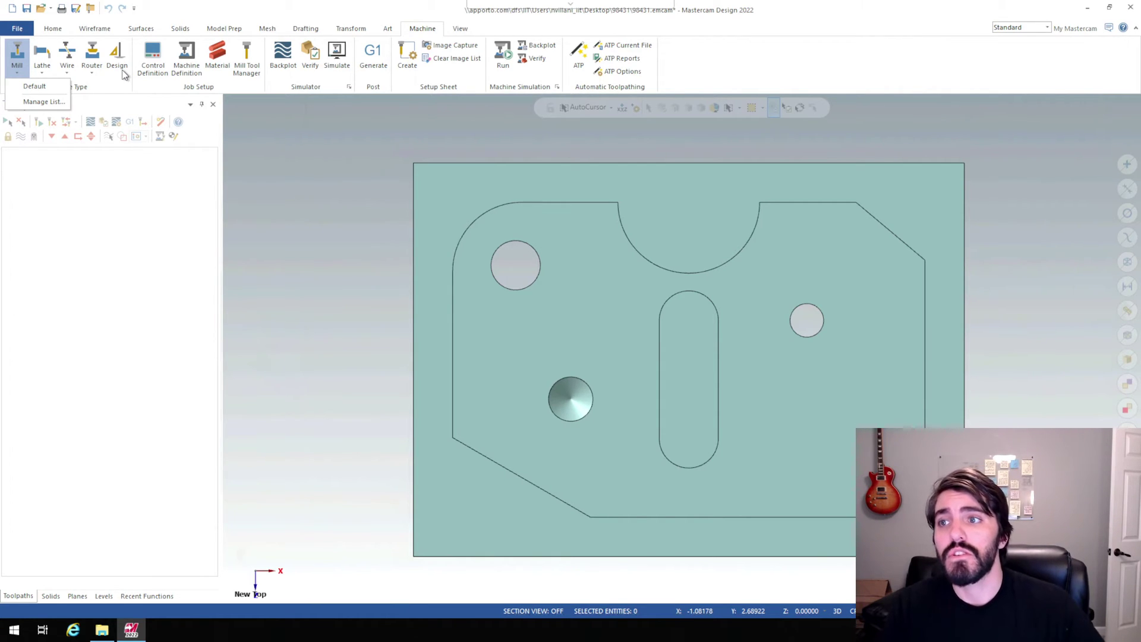
left_click(23, 84)
- Add the Mill Default machine and expand its properties under Machine Group-1
left_click(18, 74)
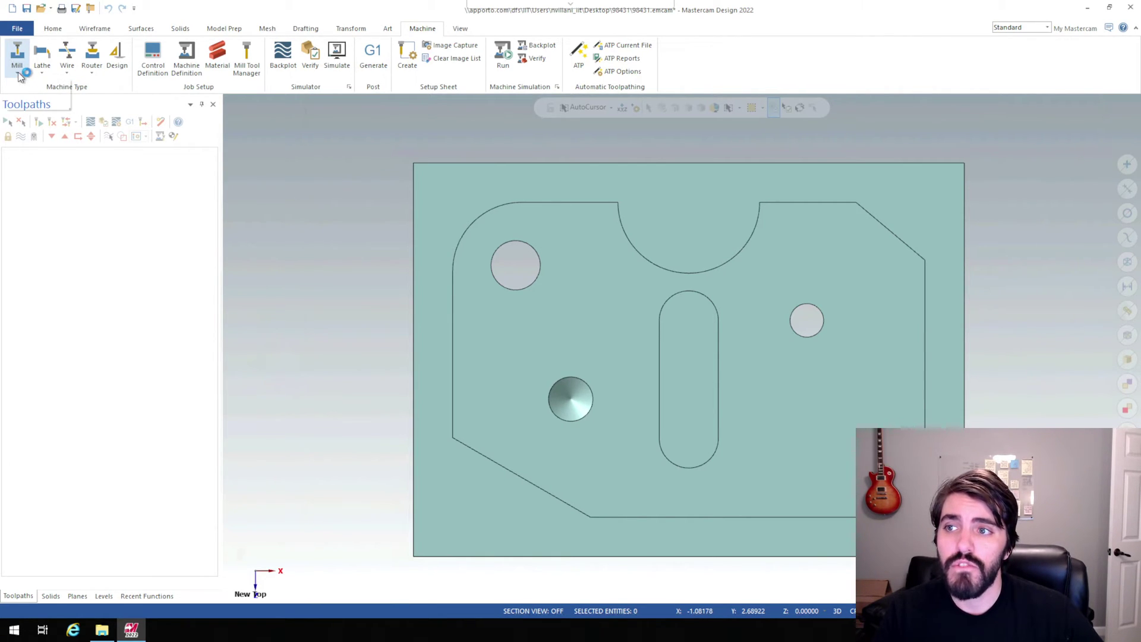
left_click(32, 88)
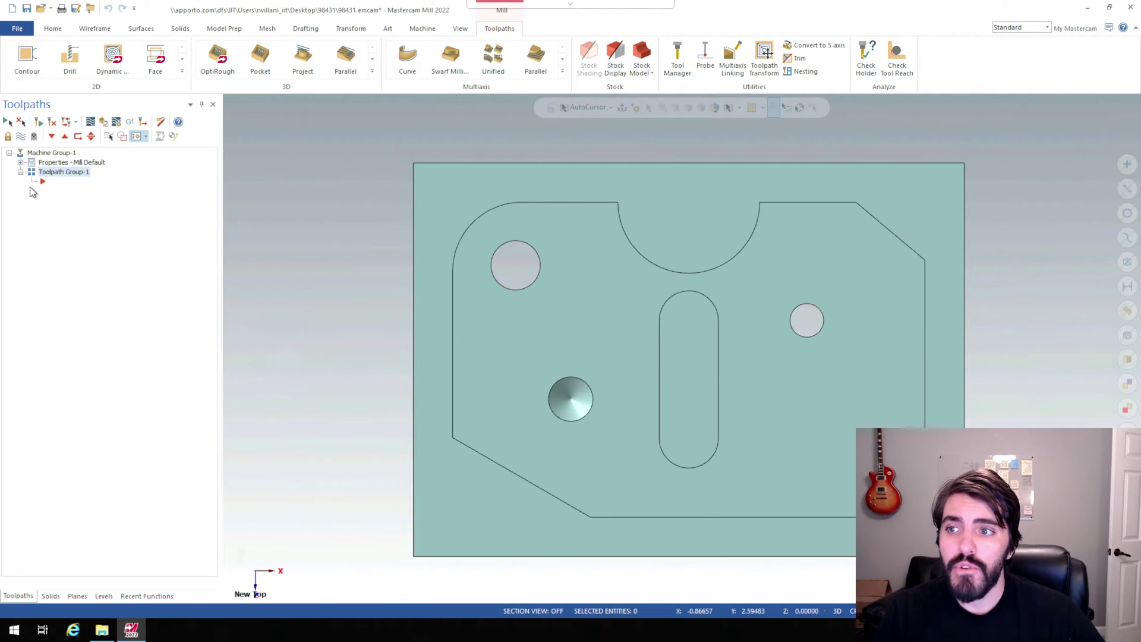
left_click(21, 163)
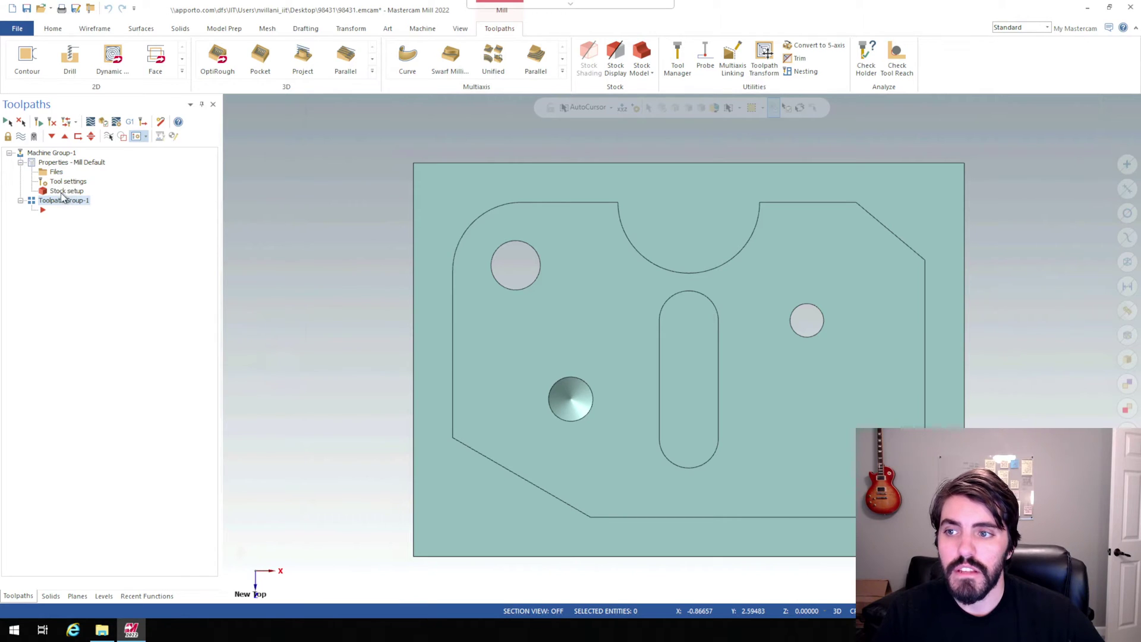
- In Machine Group Properties, enter 98431 as the default program number on Tool Settings
left_click(57, 173)
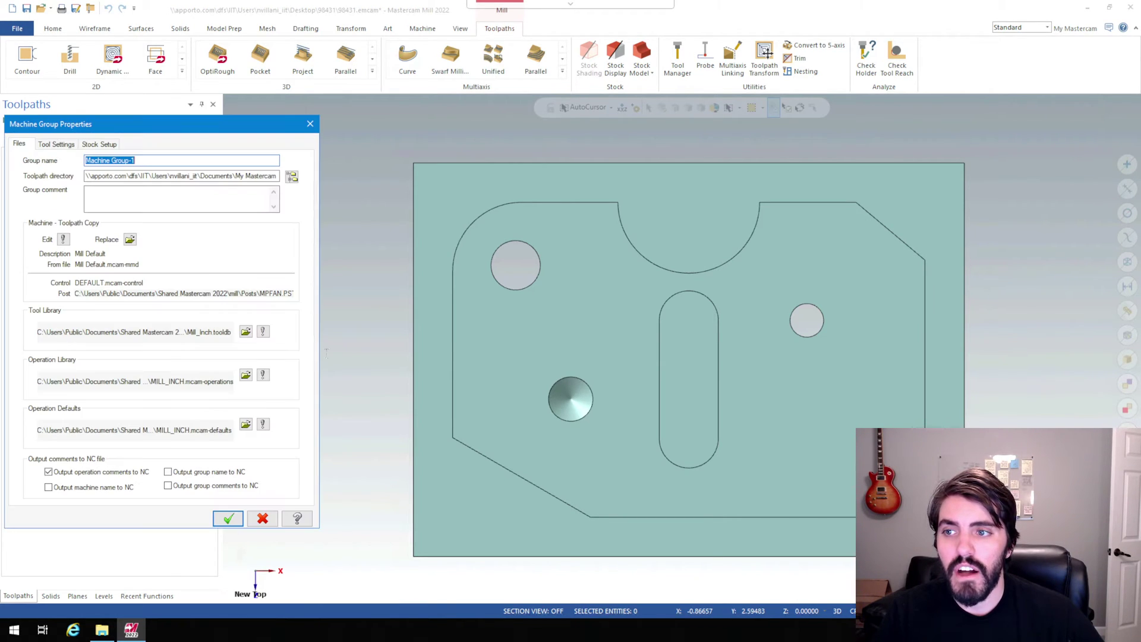
left_click_drag(275, 135, 478, 133)
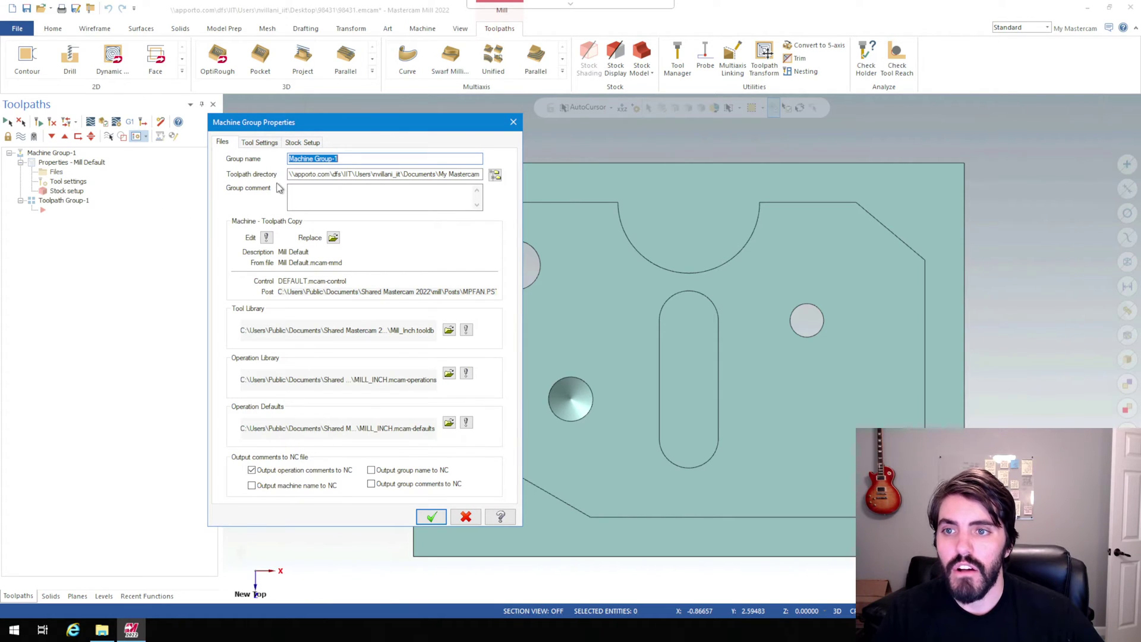
left_click(232, 144)
left_click(258, 142)
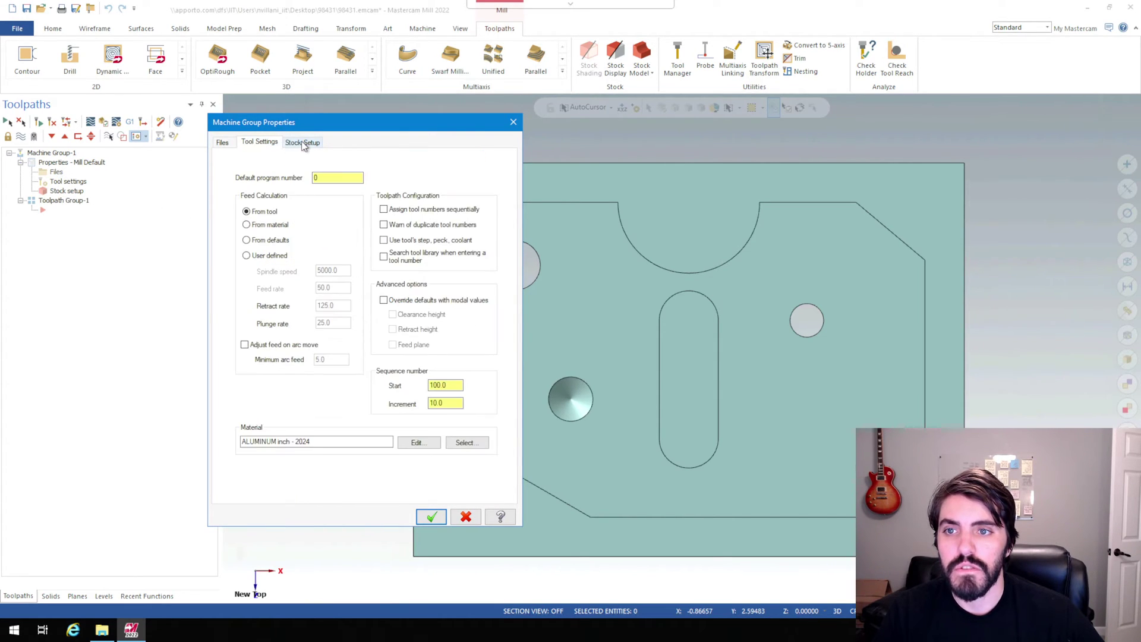
left_click(302, 143)
left_click(222, 142)
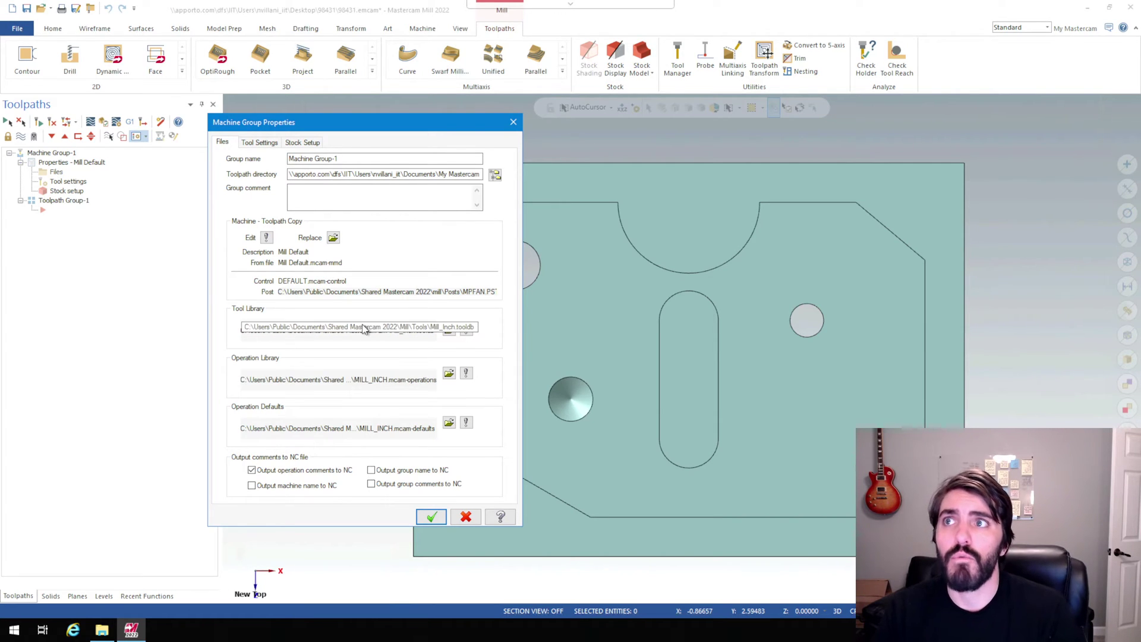
left_click(259, 144)
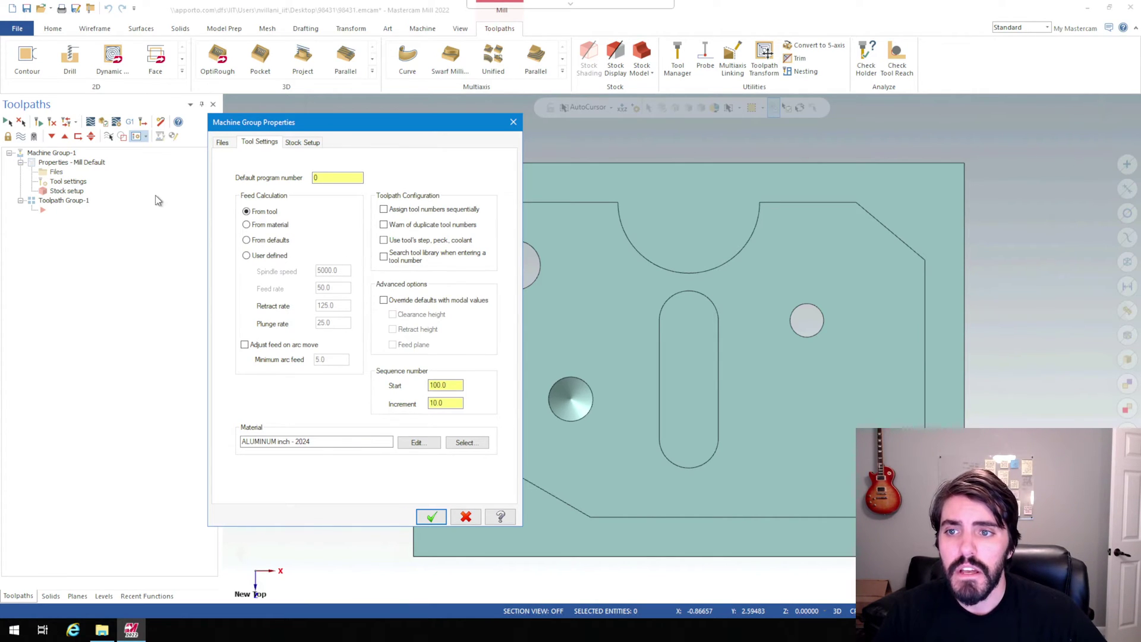
double_click(327, 179)
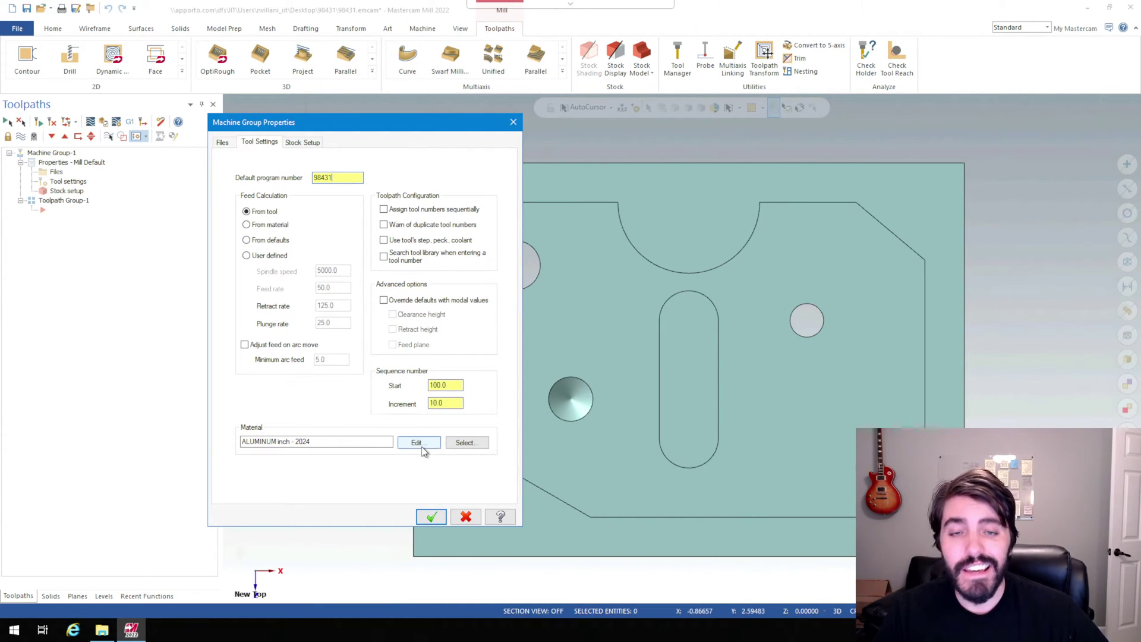
- Load the Mill library material list and set the job material to ALUMINUM inch - 6061
left_click(476, 450)
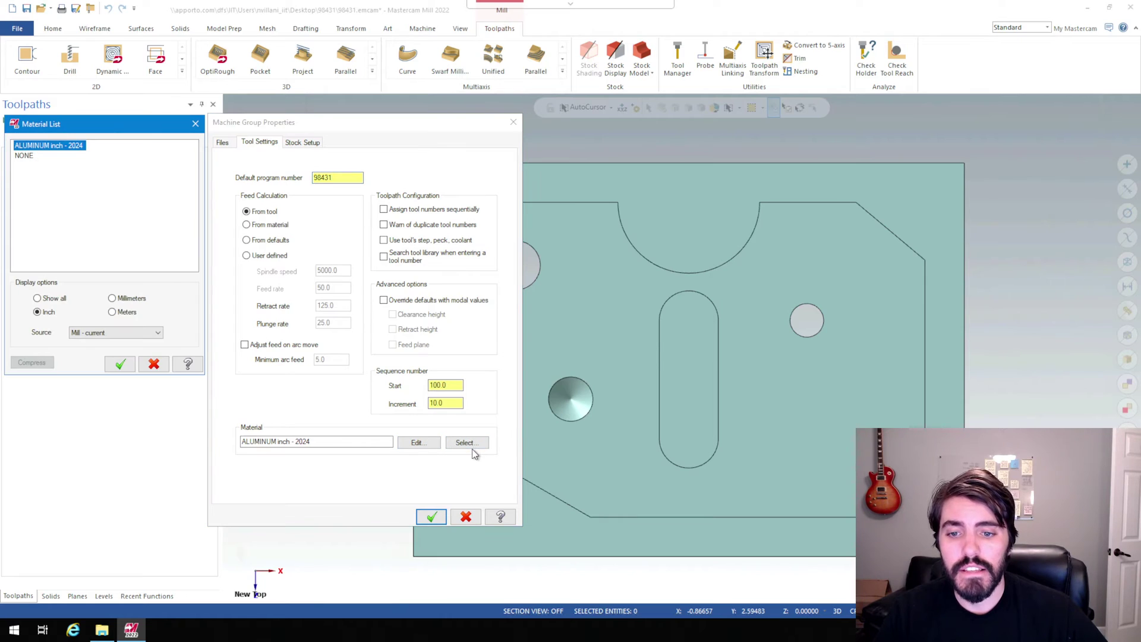
left_click_drag(113, 126, 644, 207)
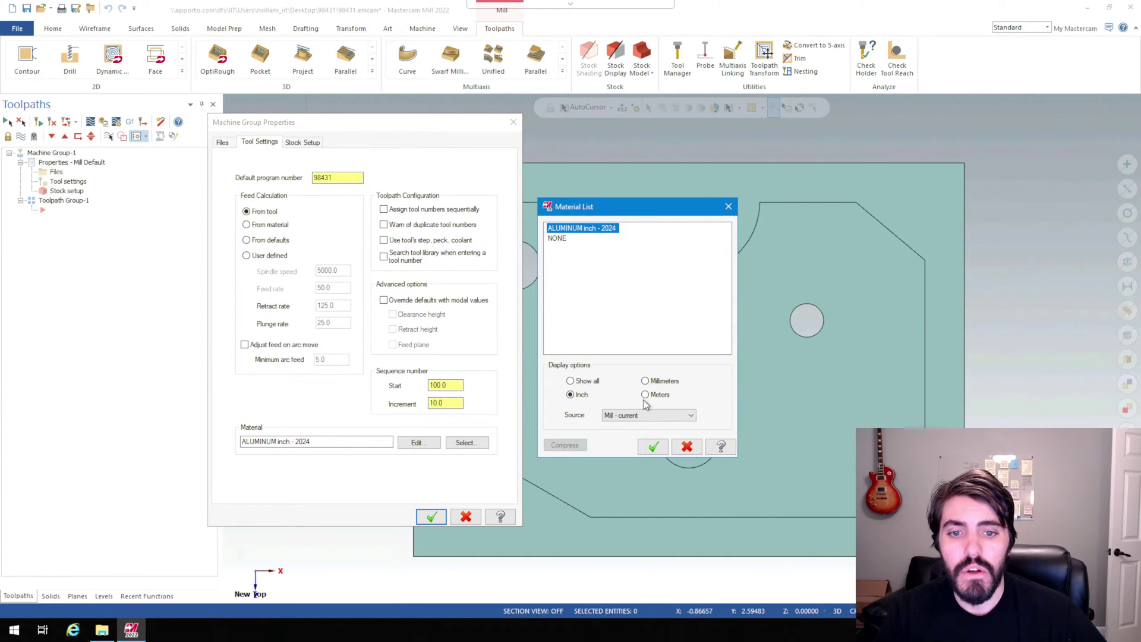
left_click(621, 416)
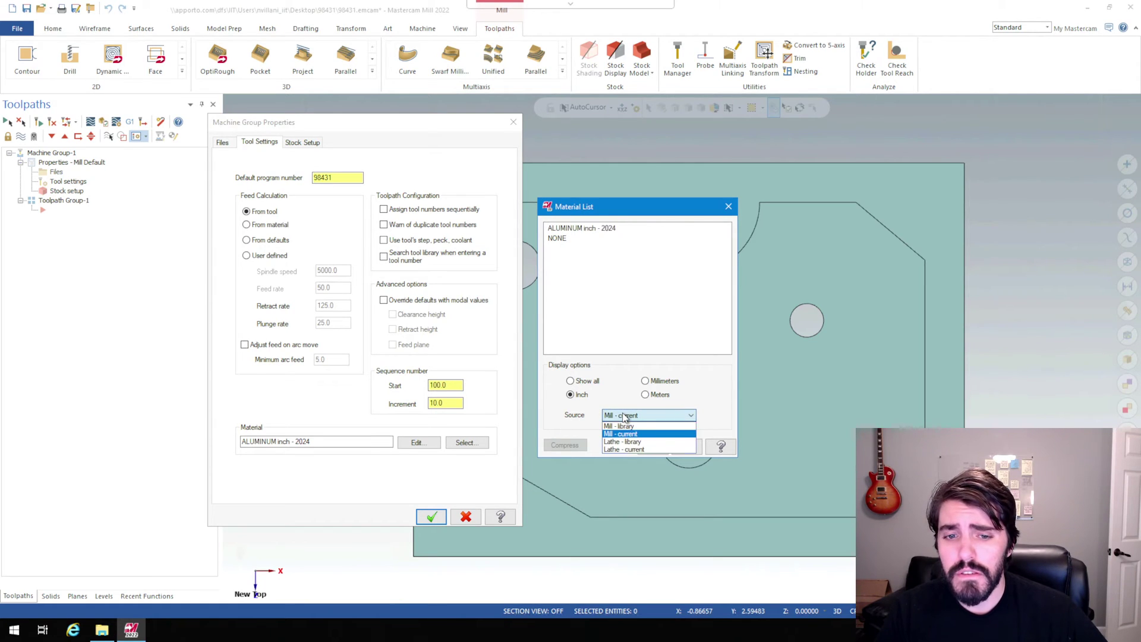
left_click(630, 427)
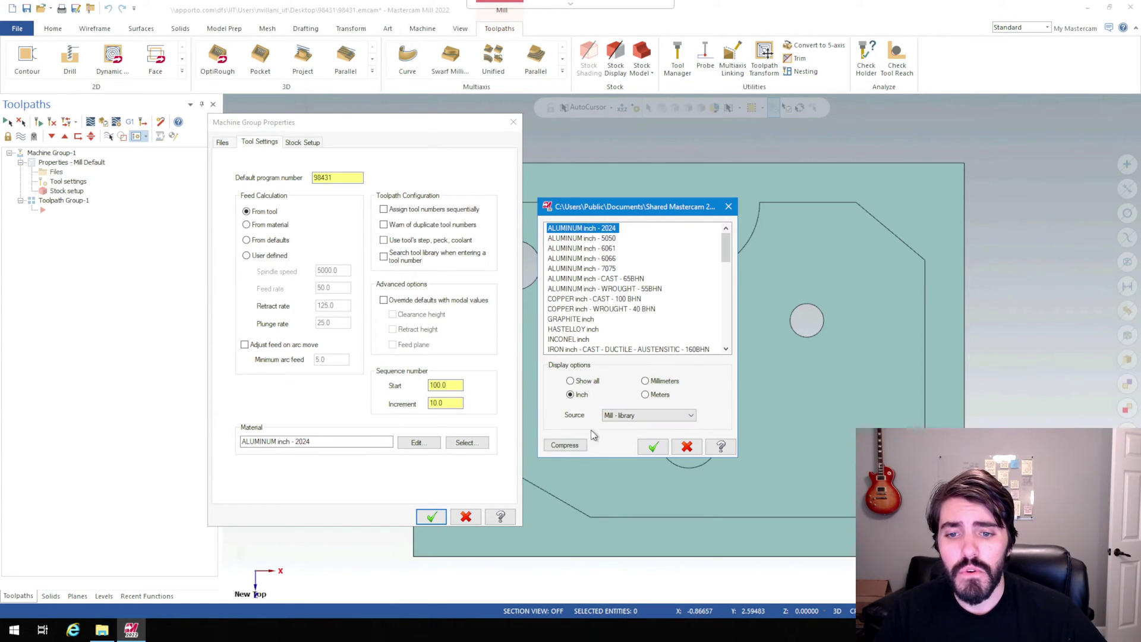
left_click(649, 419)
left_click(645, 429)
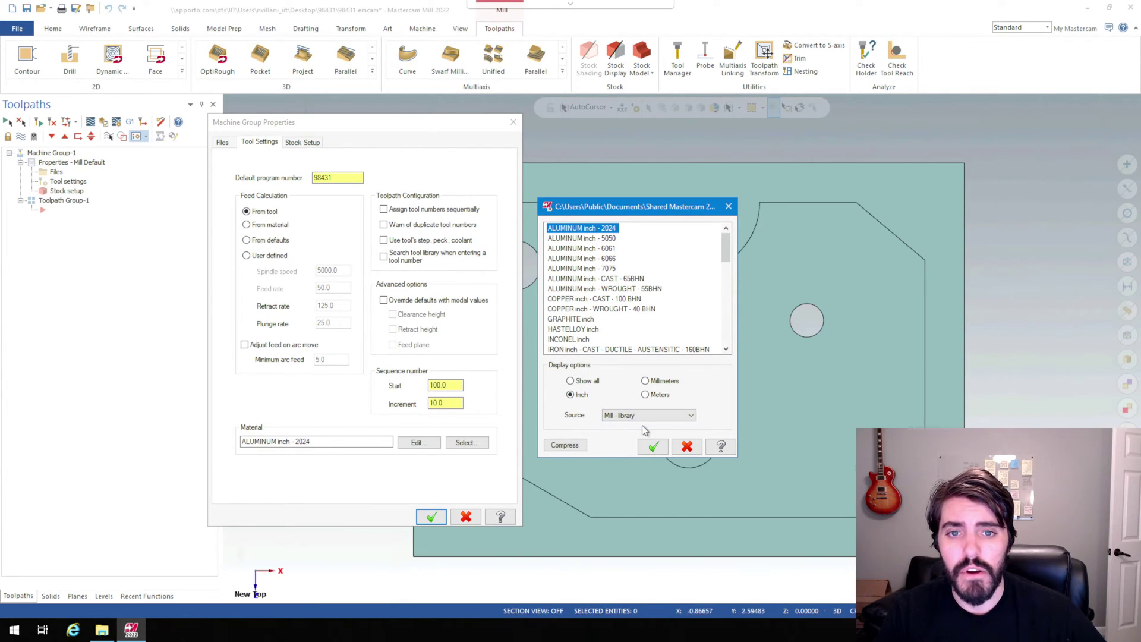
left_click(612, 249)
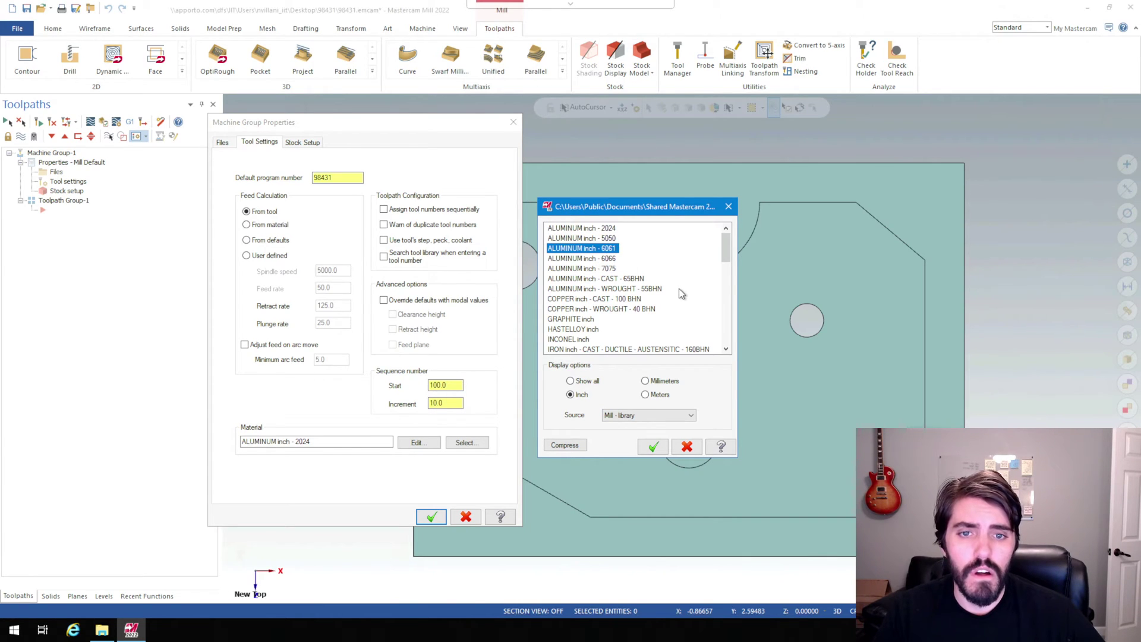
left_click(653, 446)
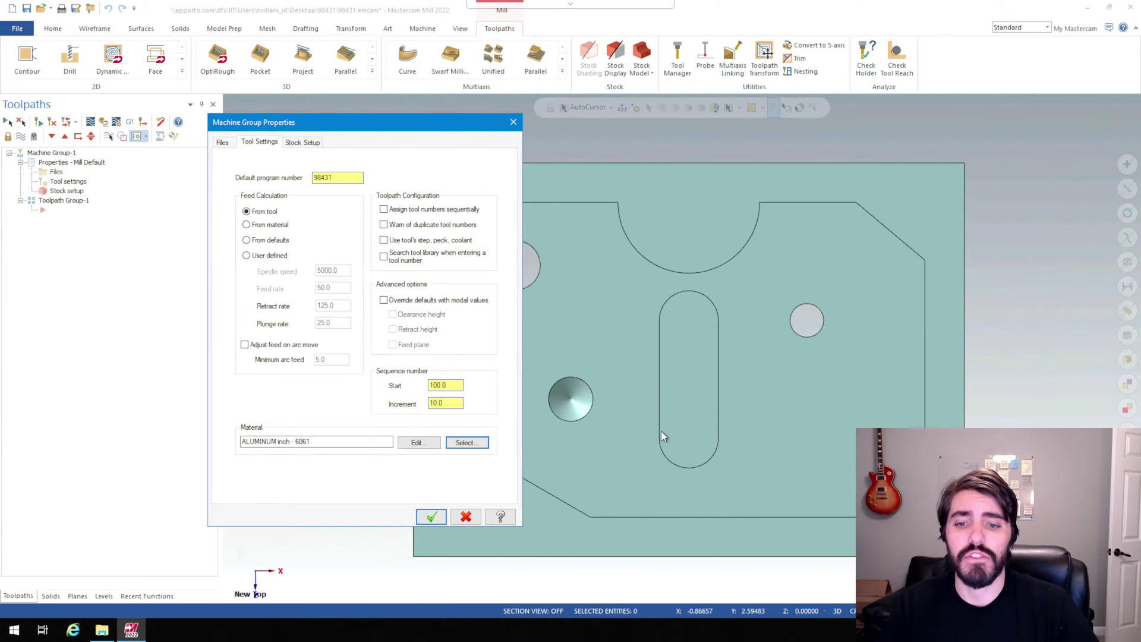
- In Stock Setup, fit the stock to all entities (3.5 × 2.5 × 0.725) and start Bounding box
left_click(303, 142)
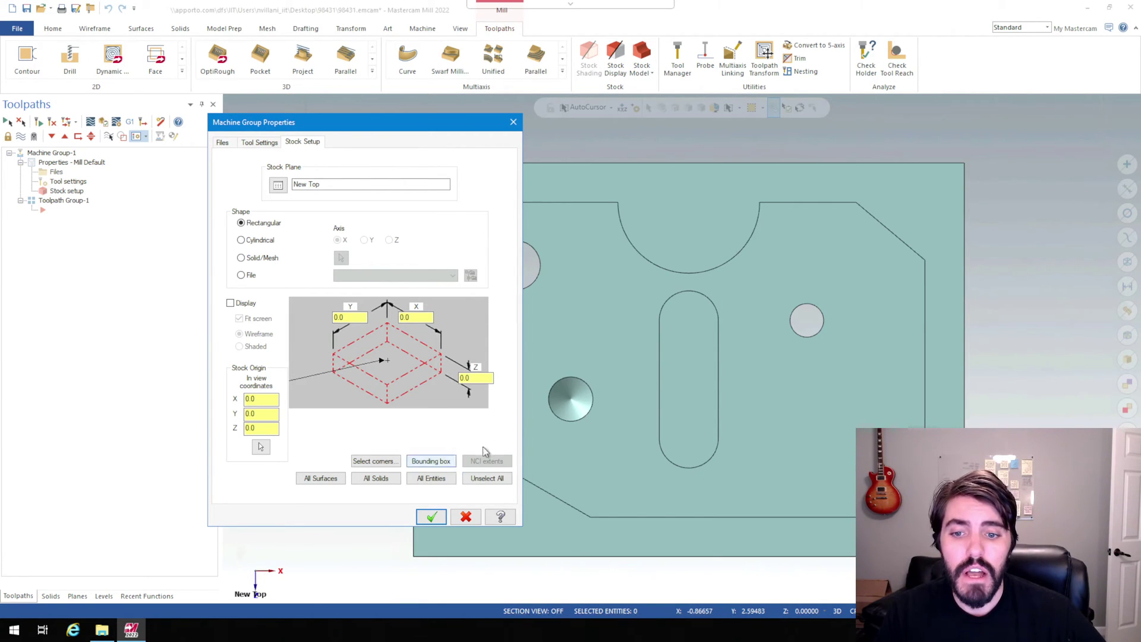
left_click(435, 483)
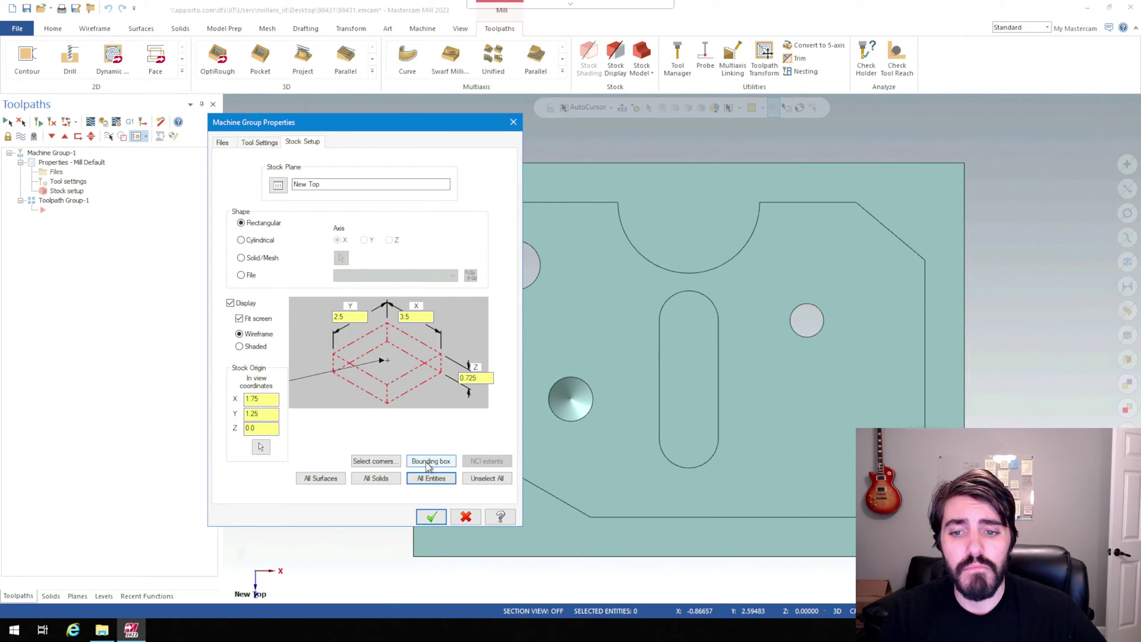
left_click(426, 463)
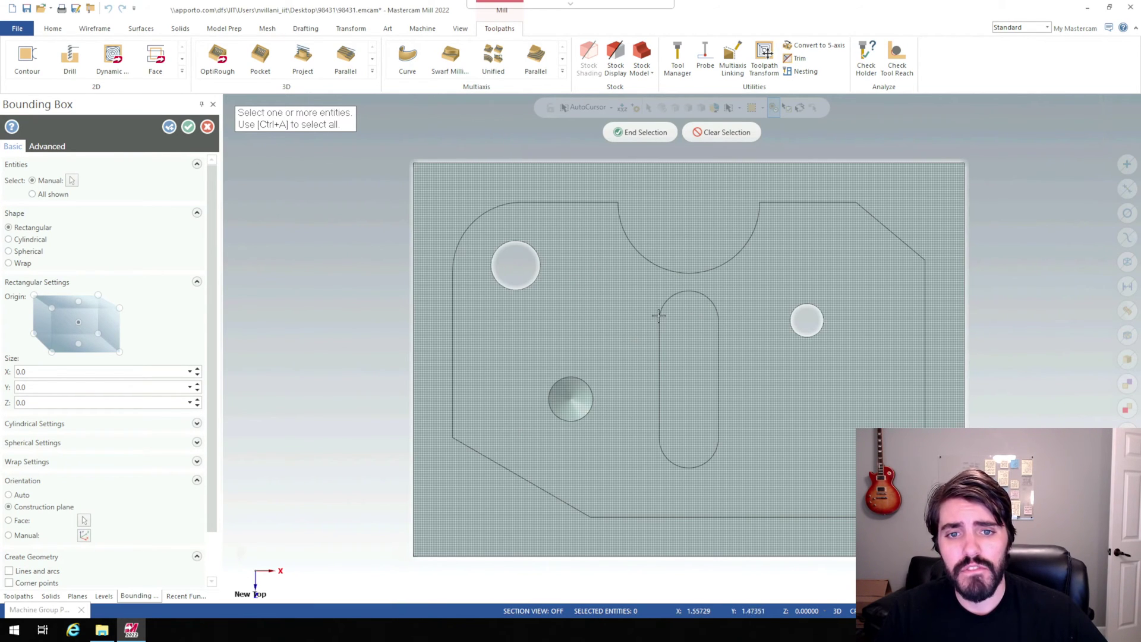
- Select all the part geometry and preview a 3.5 × 2.5 × 0.725 bounding-box stock
middle_click_drag(436, 322, 535, 339)
left_click(513, 337)
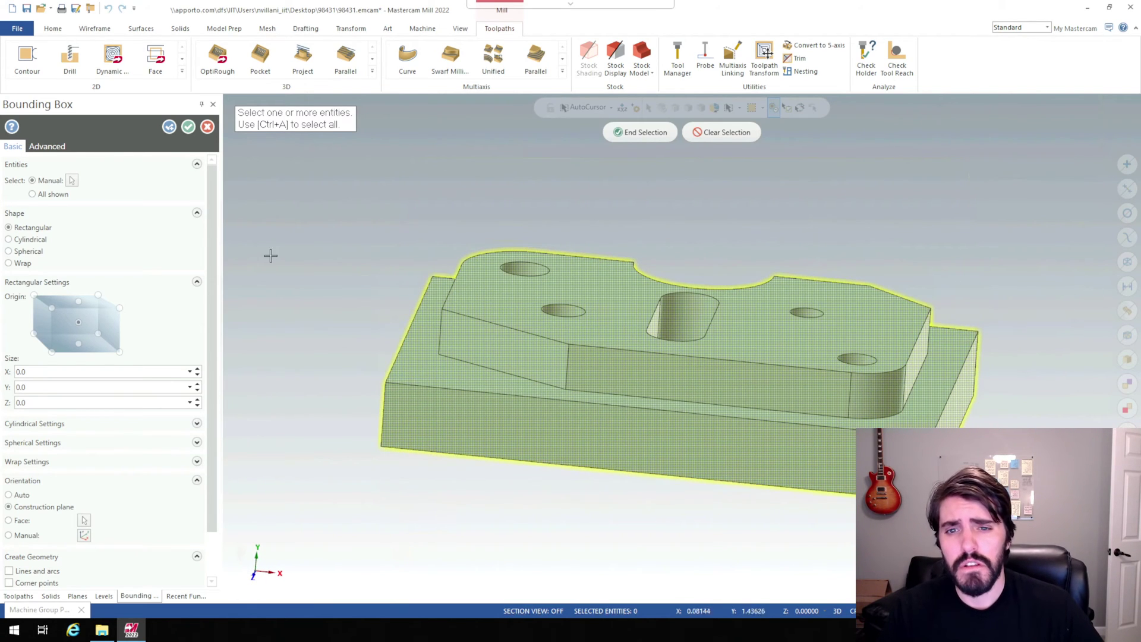
left_click(640, 142)
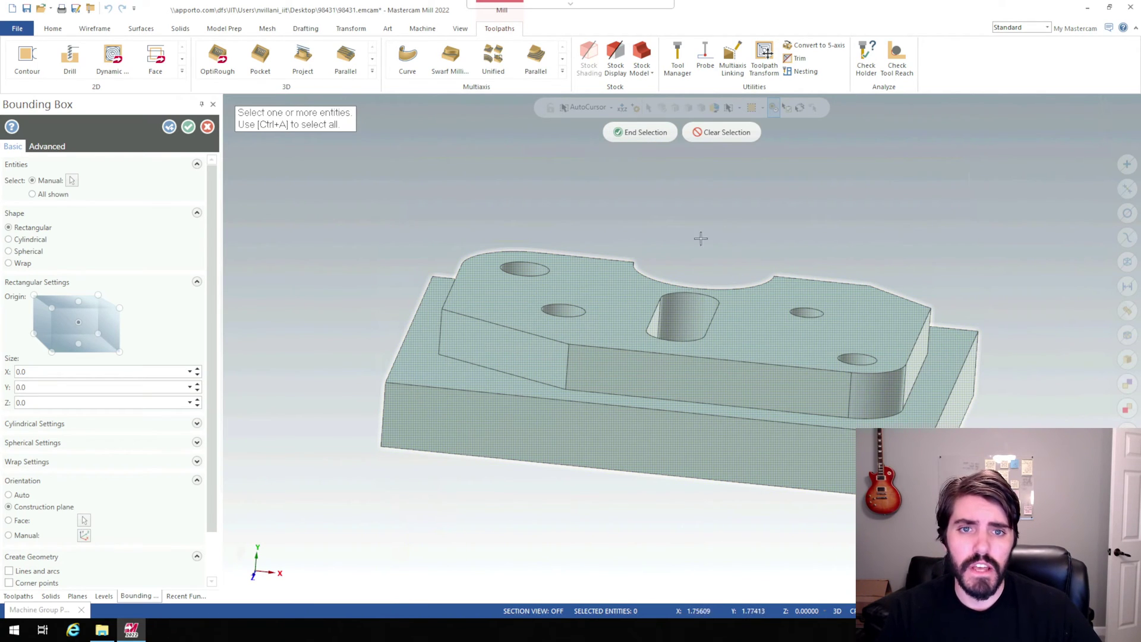
key("ctrl+a")
left_click(634, 141)
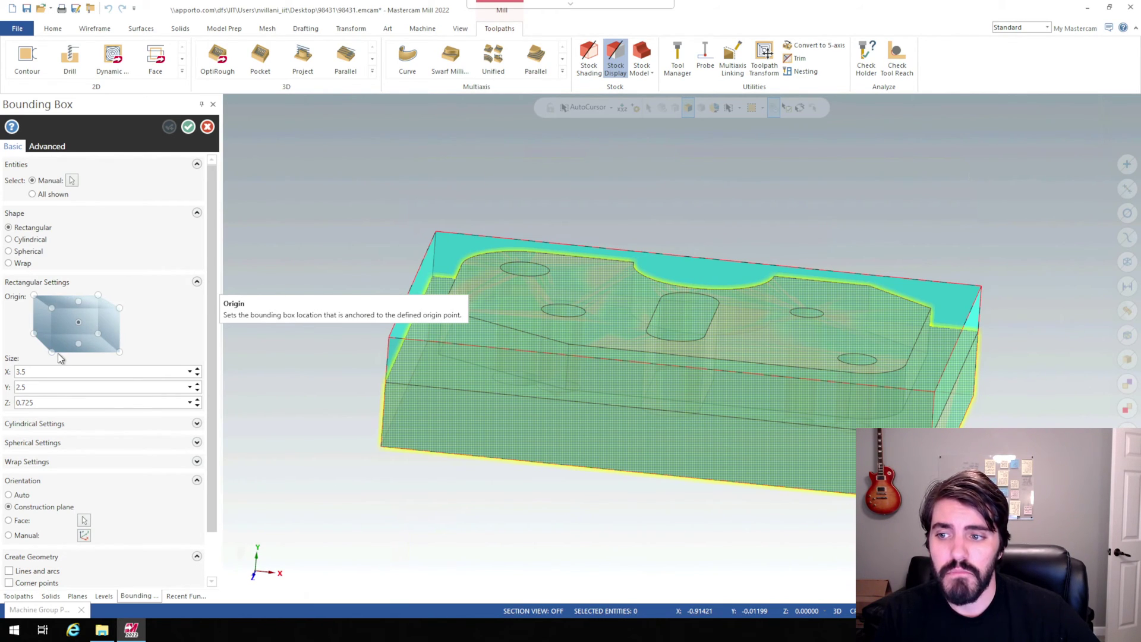
- Anchor the stock at the lower-front corner, set Size Z to 1, and accept the box
left_click(52, 351)
left_click(52, 403)
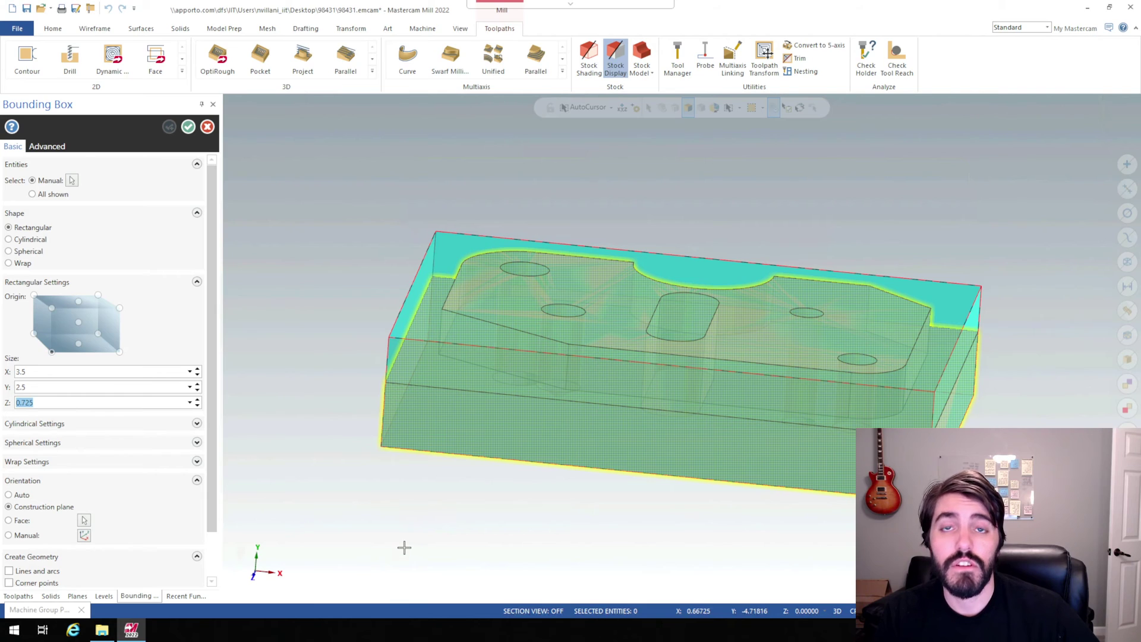
type("1")
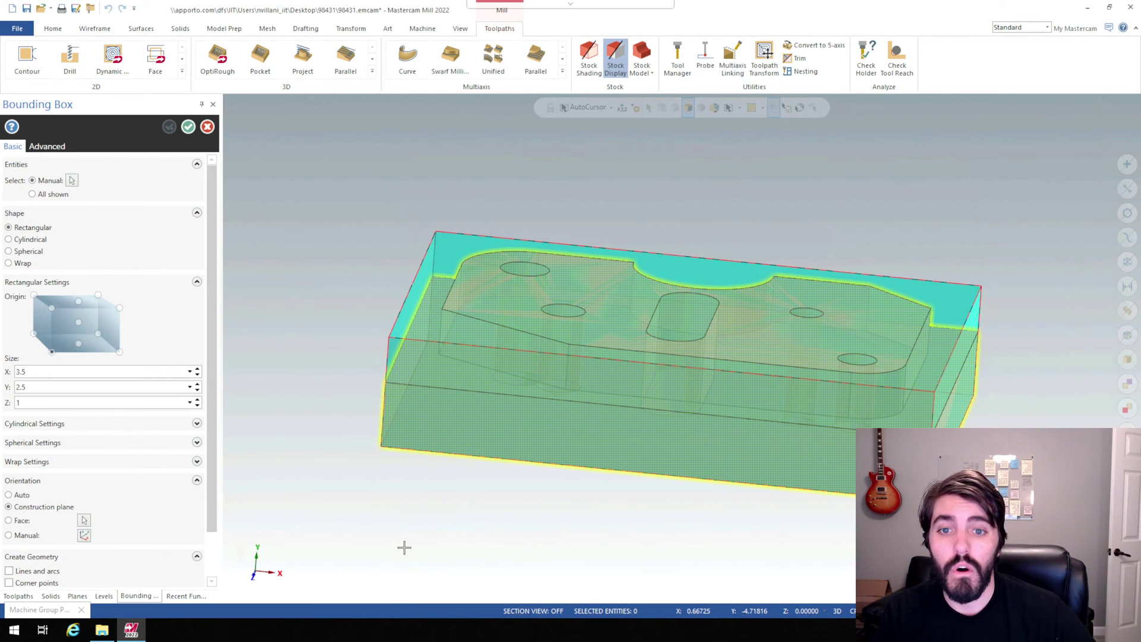
key("Return")
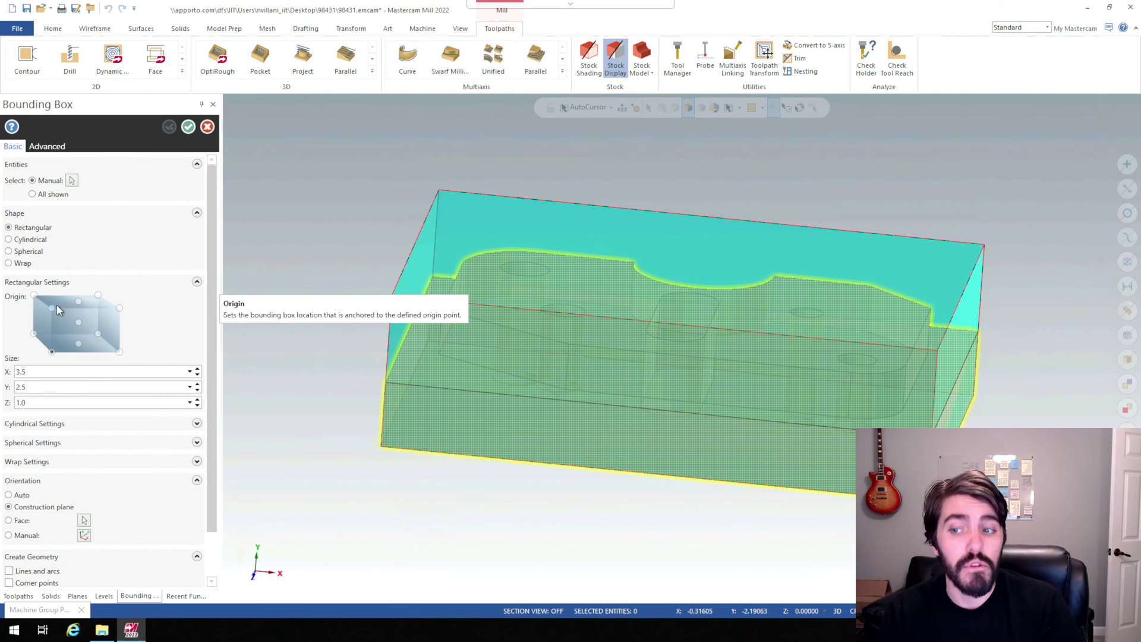
scroll(141, 438, "down", 1)
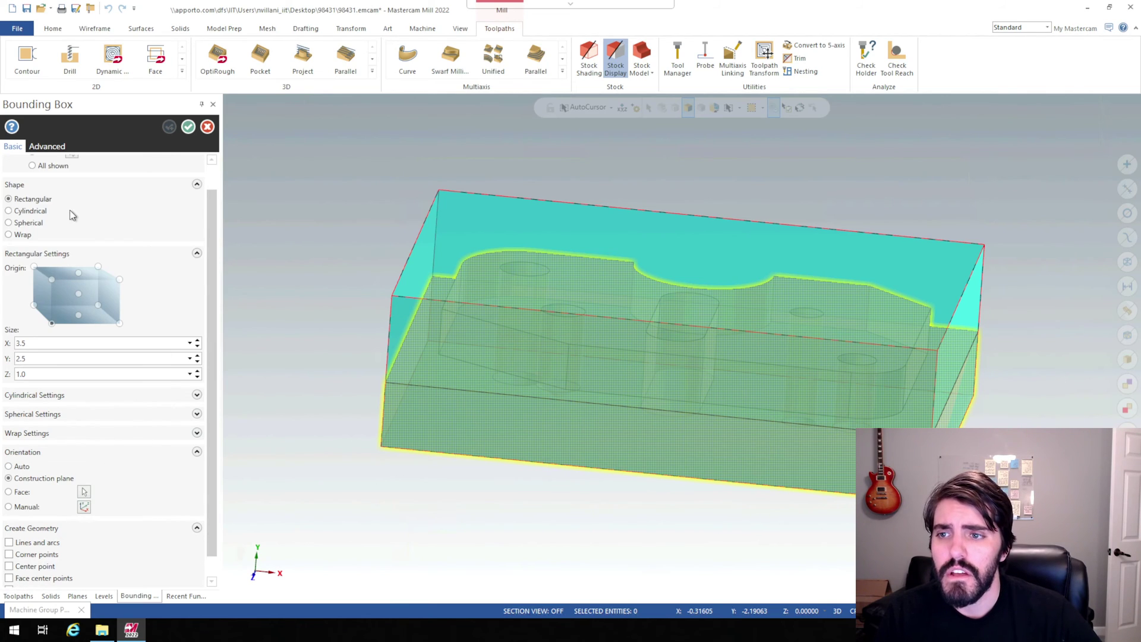
left_click(188, 126)
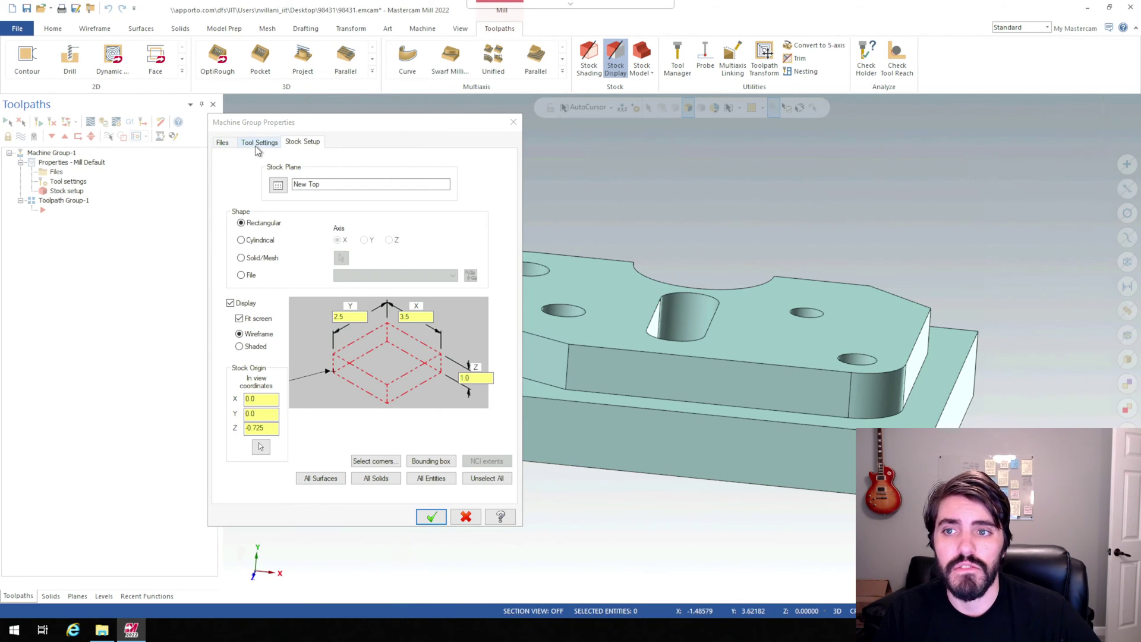
- Apply the Machine Group Properties and orbit to check the 3.5 × 2.5 × 1.0 stock outline
left_click(432, 516)
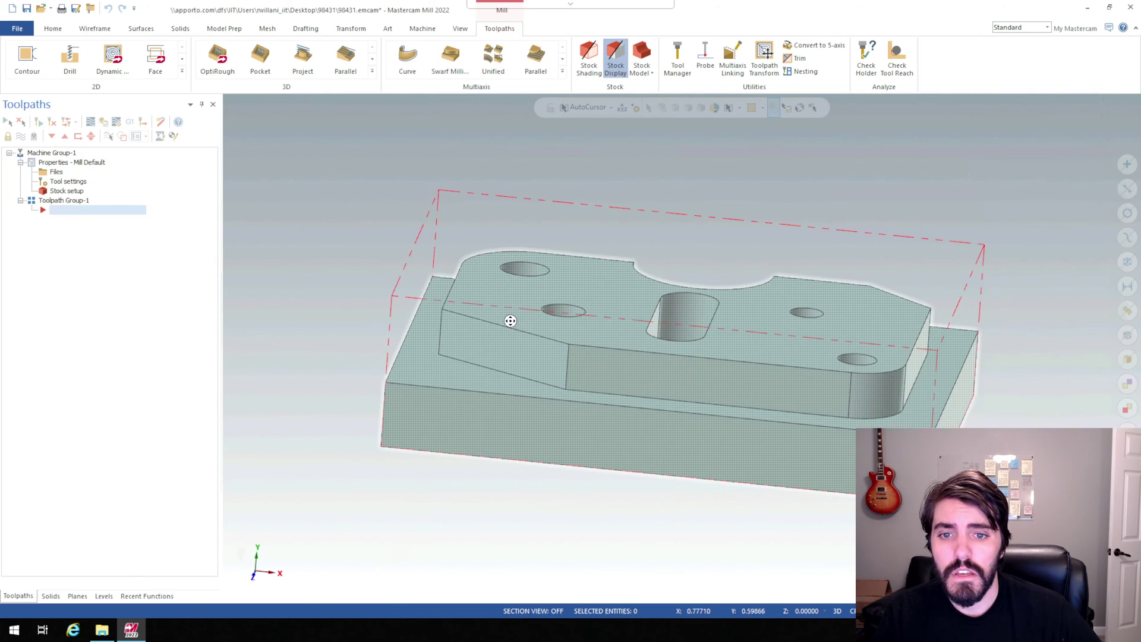
middle_click_drag(509, 321, 353, 252)
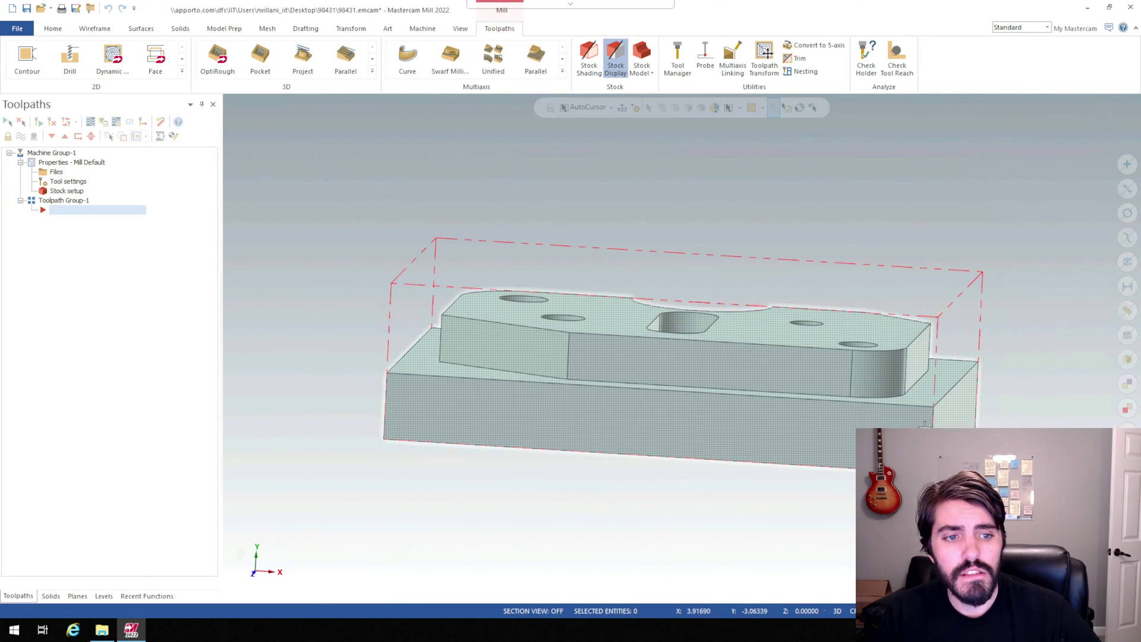
middle_click_drag(448, 272, 474, 283)
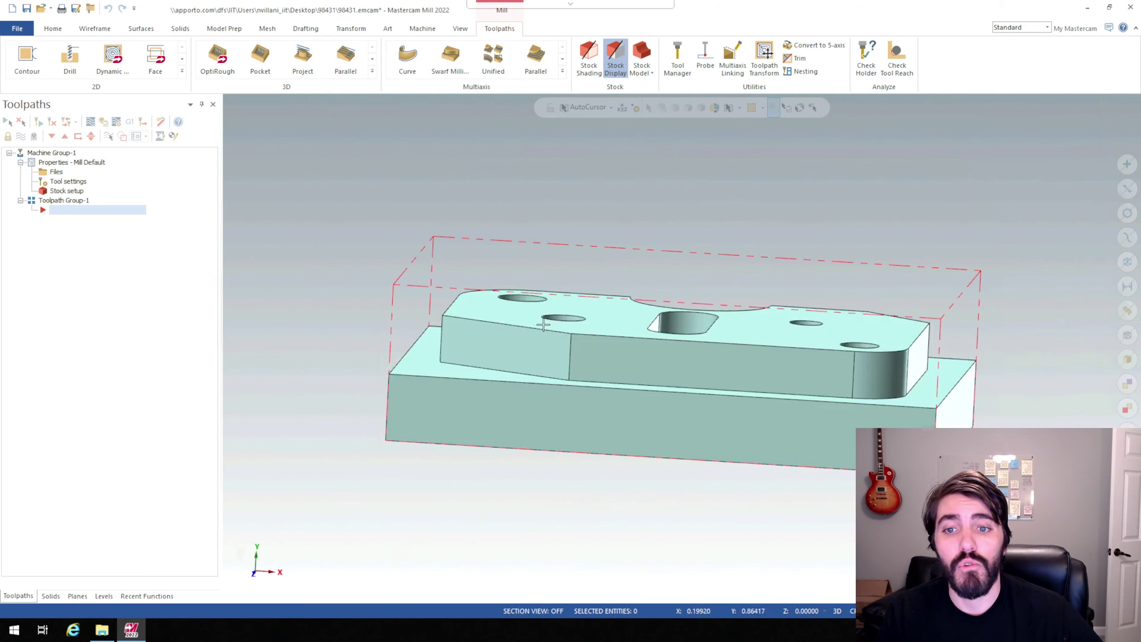
middle_click_drag(612, 360, 627, 367)
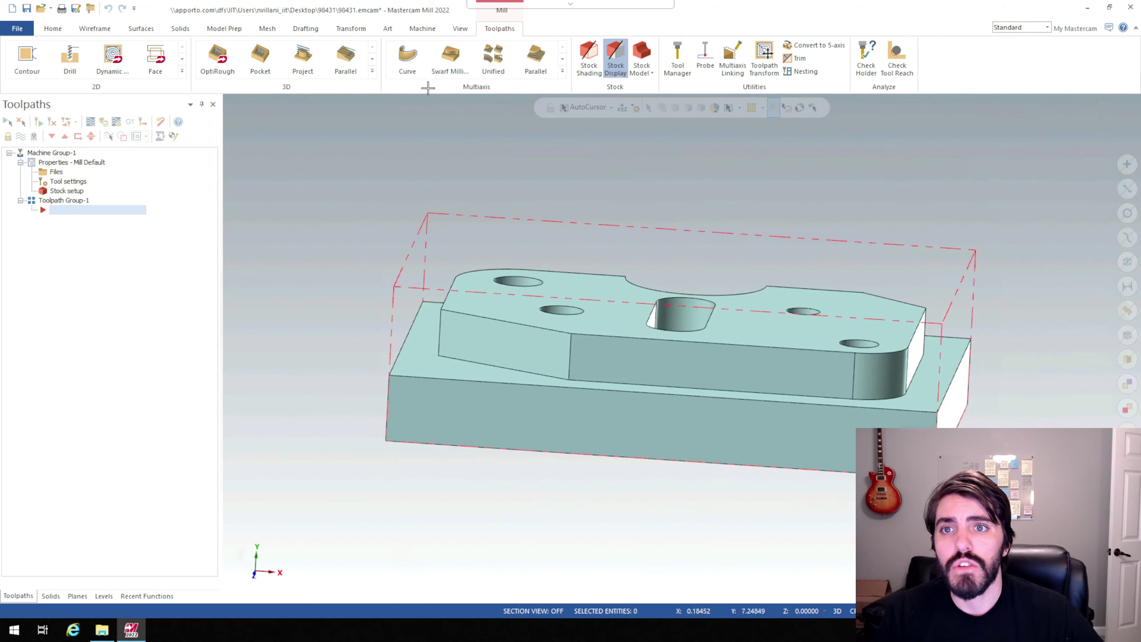
left_click(88, 28)
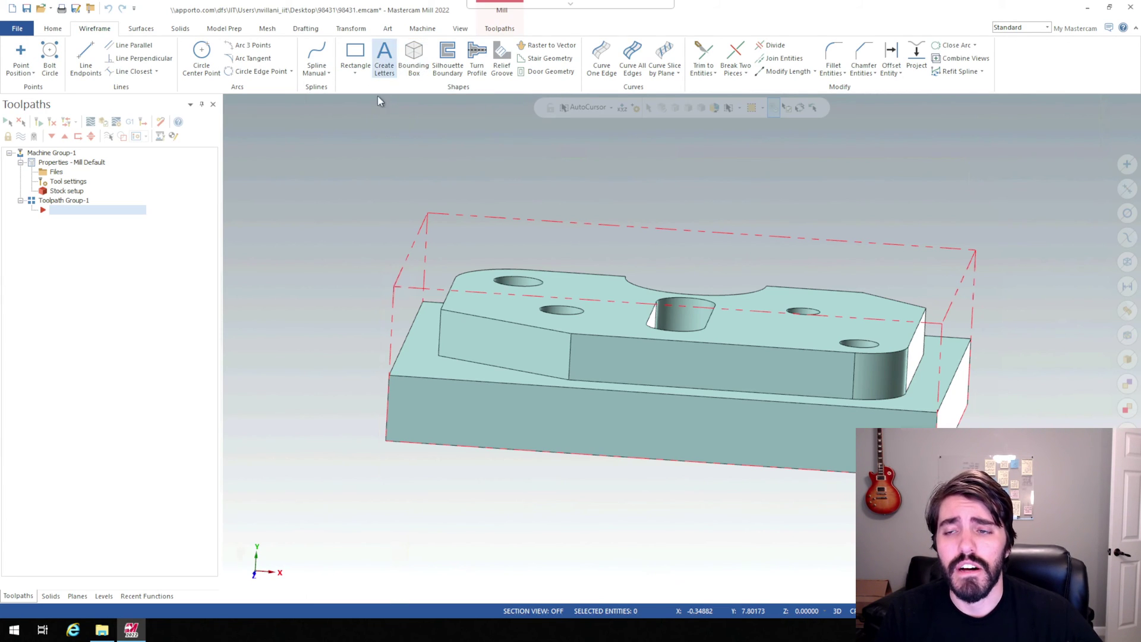
- Create 3.5 × 2.5 × 0.725 wireframe bounding-box lines around the solid part
left_click(416, 62)
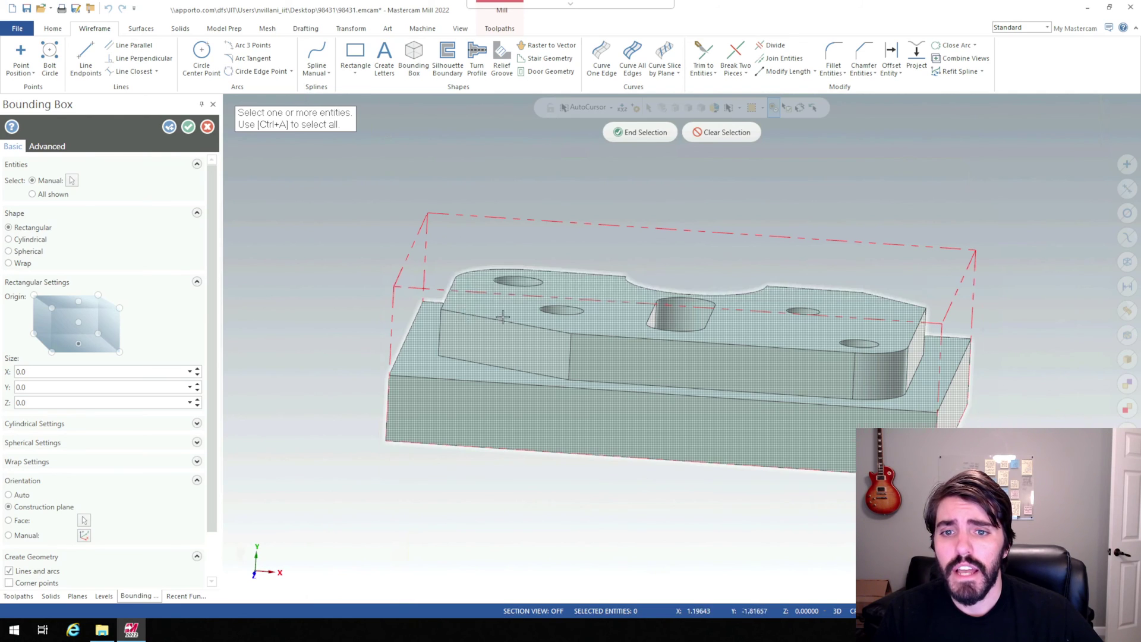
left_click(609, 378)
left_click(642, 132)
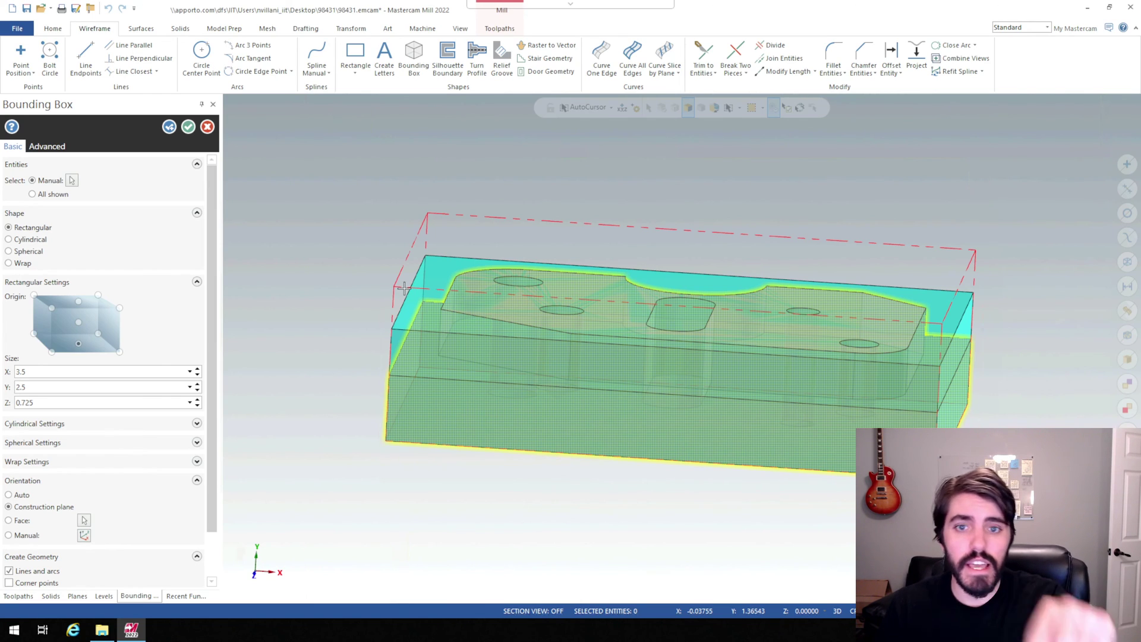
middle_click_drag(433, 301, 255, 298)
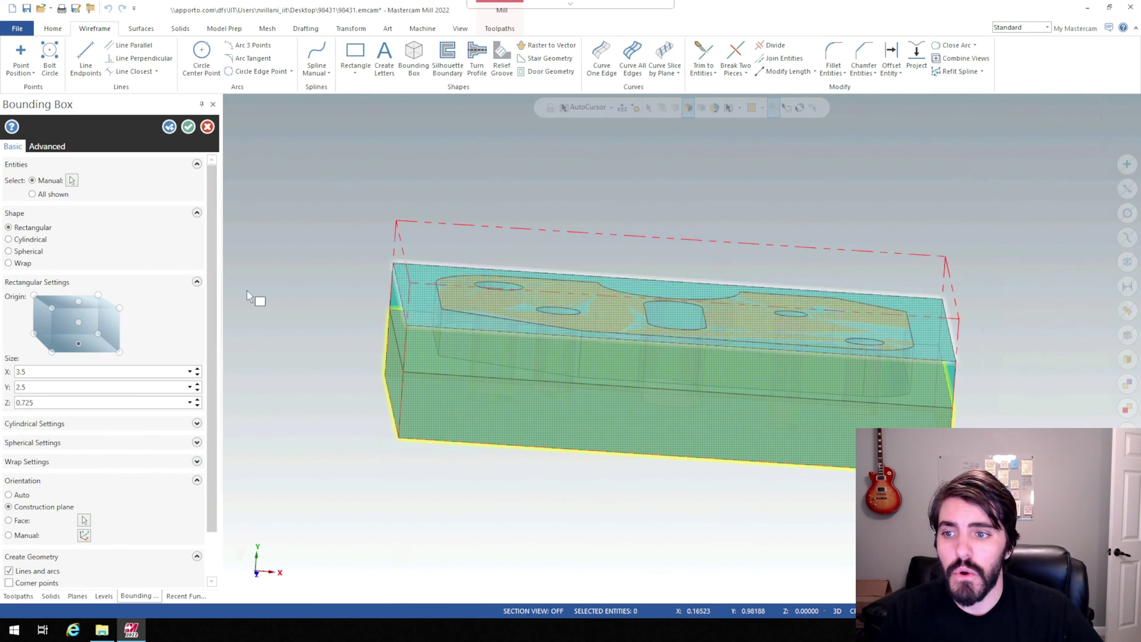
left_click(189, 129)
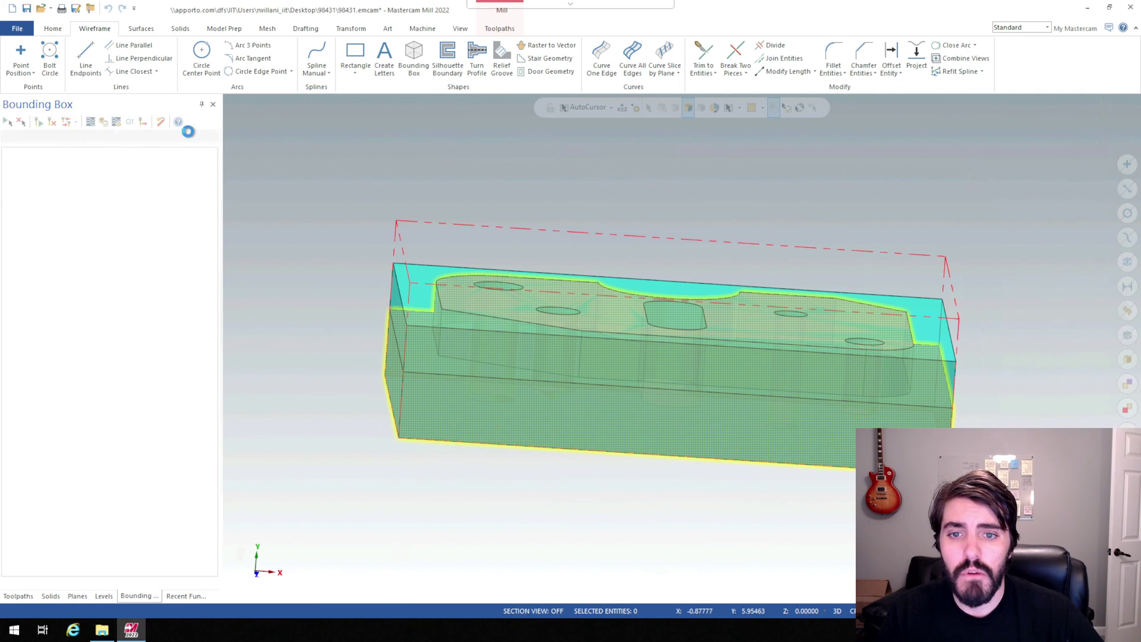
middle_click_drag(483, 304, 390, 241)
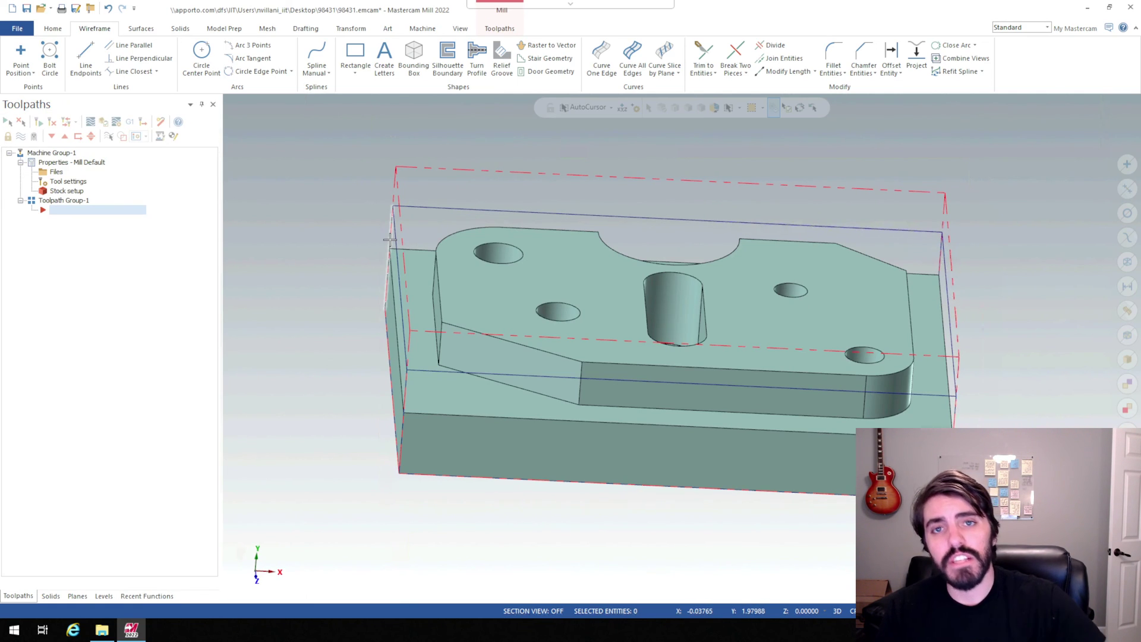
middle_click_drag(389, 241, 461, 273)
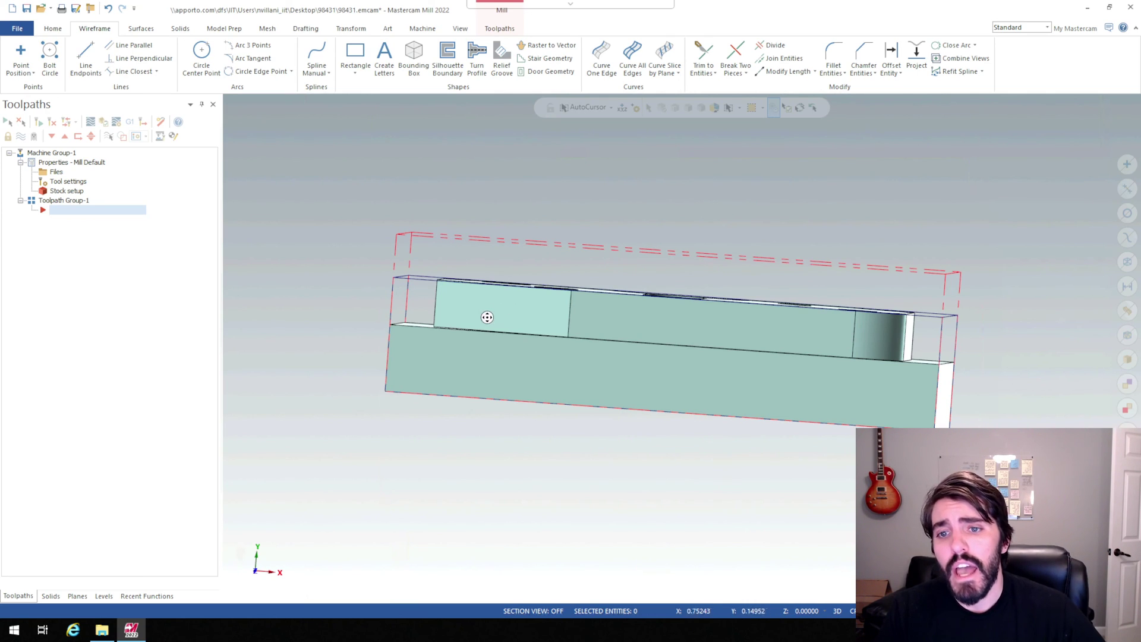
middle_click_drag(484, 316, 458, 297)
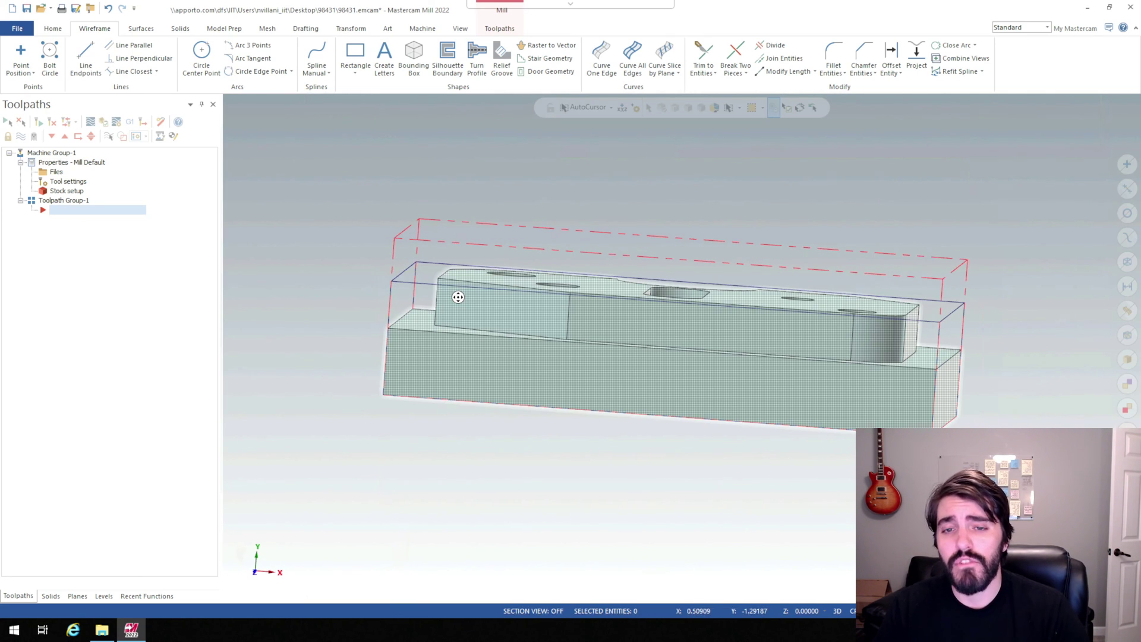